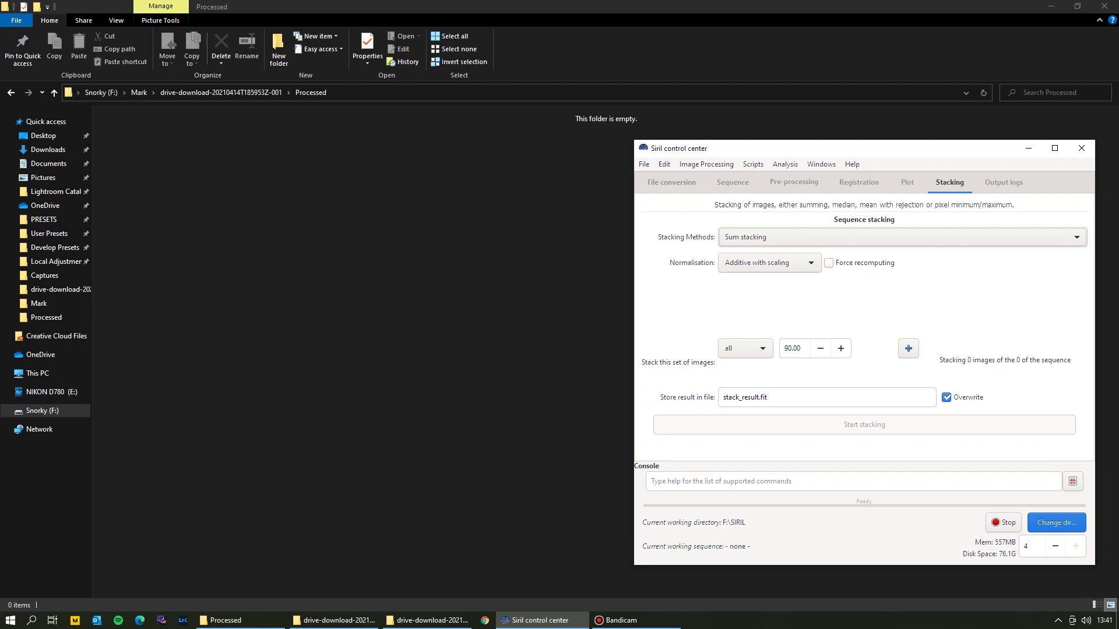
Open the File > Open dialog and clear the leftover file name
left_click(644, 164)
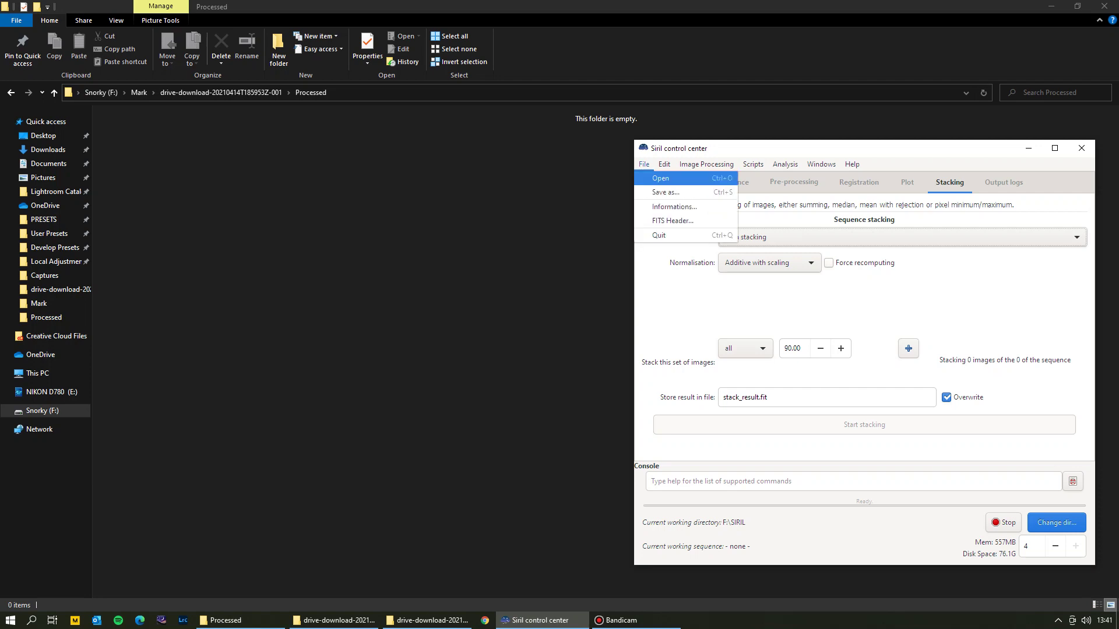
key("Return")
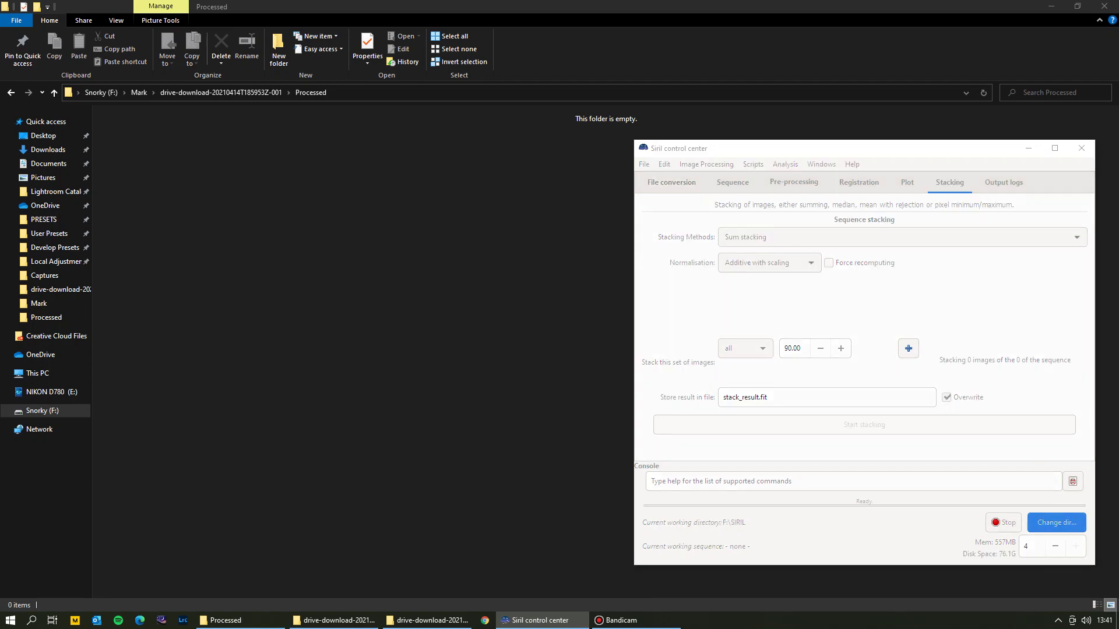
type("20210417-A34DC6B0-73B1C04E-1464")
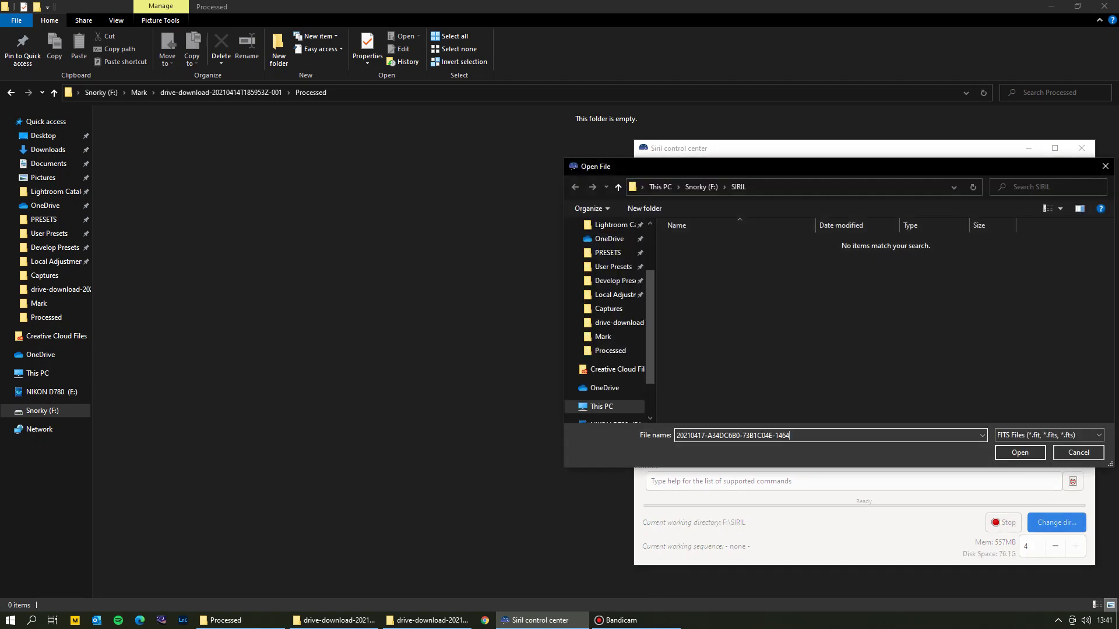
key("ctrl+a")
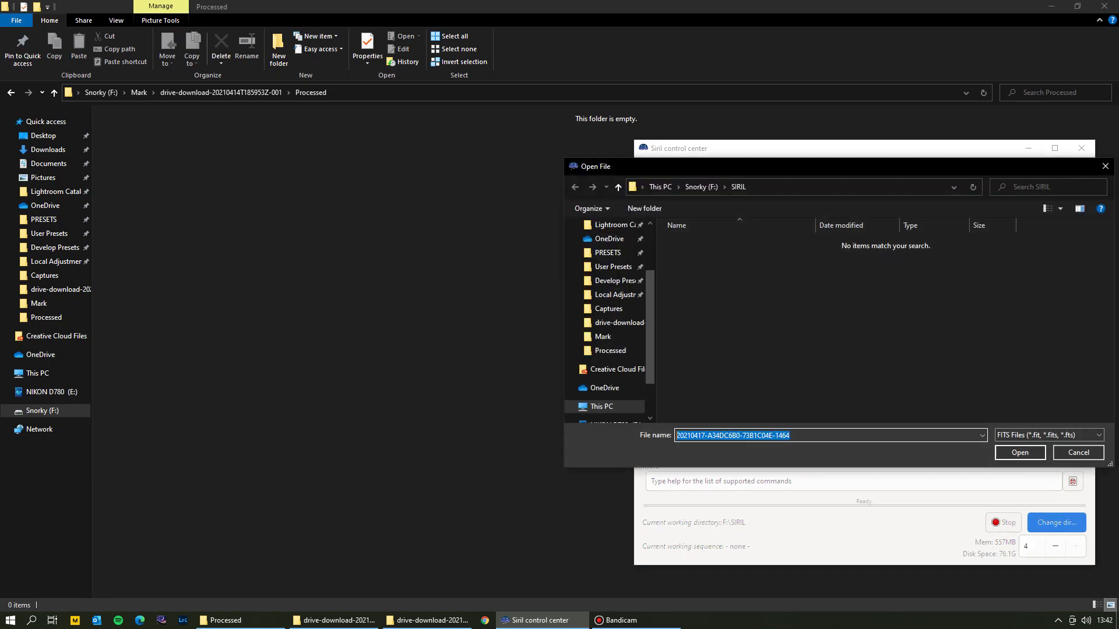
key("BackSpace")
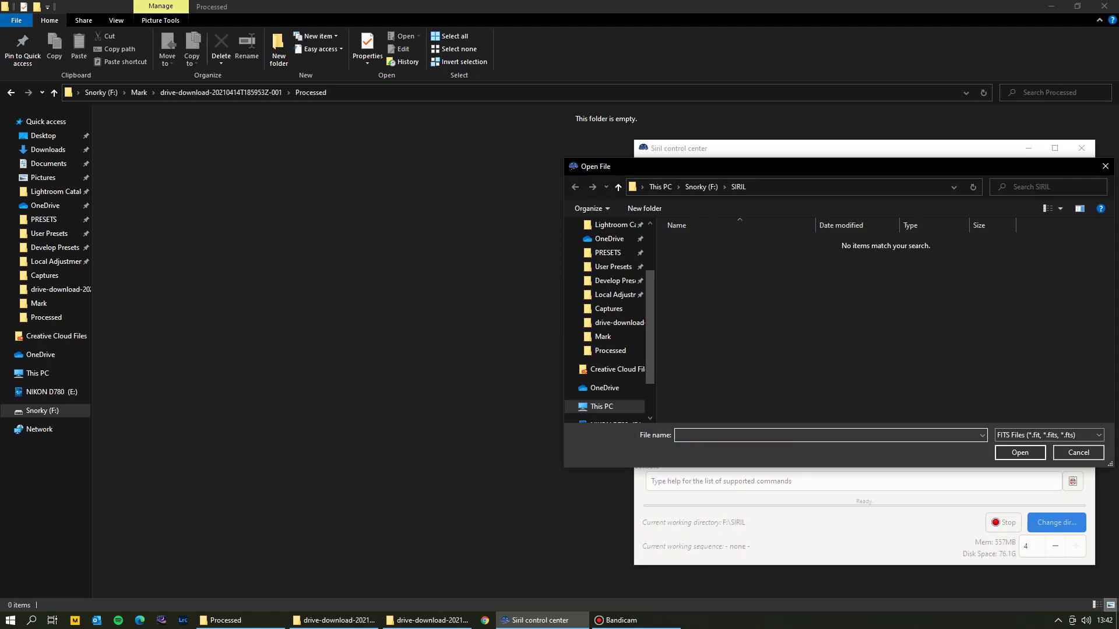
Browse drive F: to the drive-download-20210414T185953Z-001 folder and open Autosave.fts
scroll(606, 321, "down", 2)
left_click(607, 388)
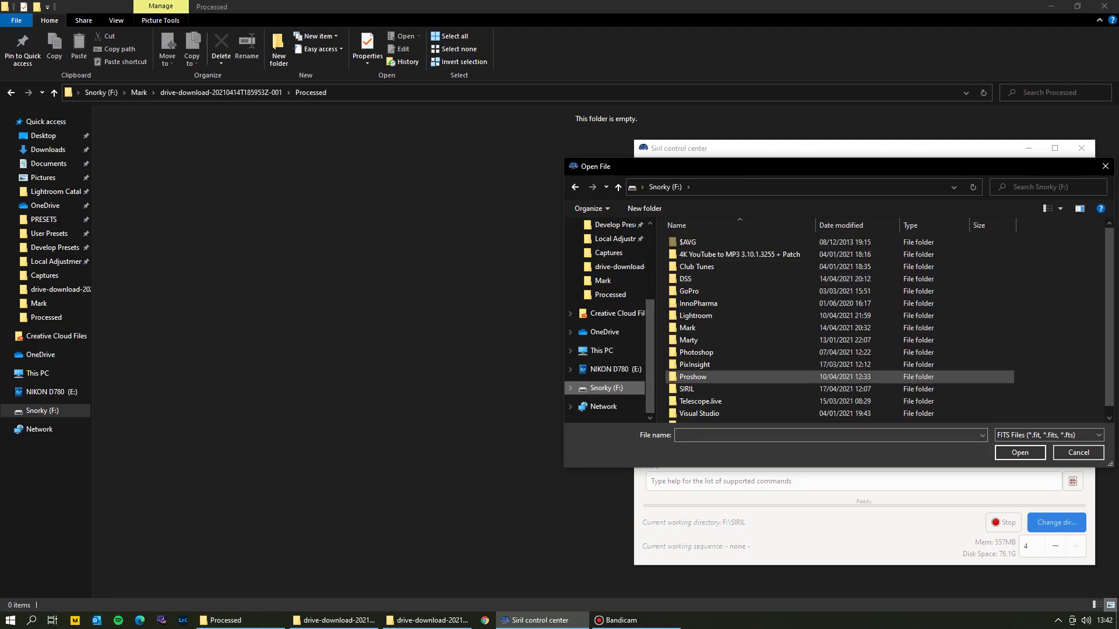
double_click(688, 328)
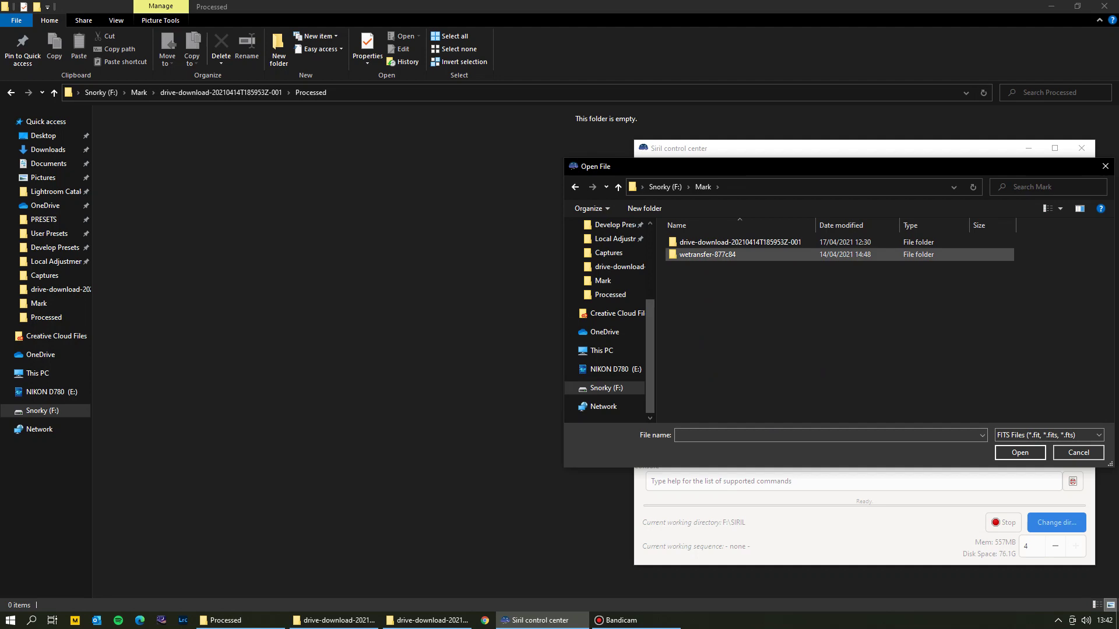
double_click(707, 254)
double_click(696, 255)
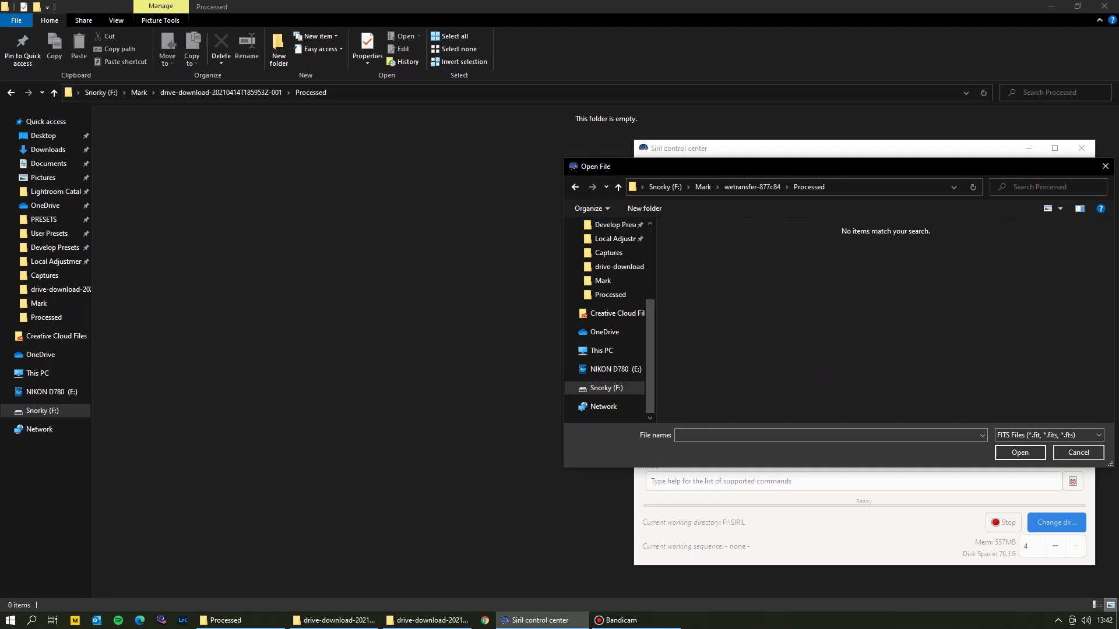
key("BackSpace")
key("BackSpace")
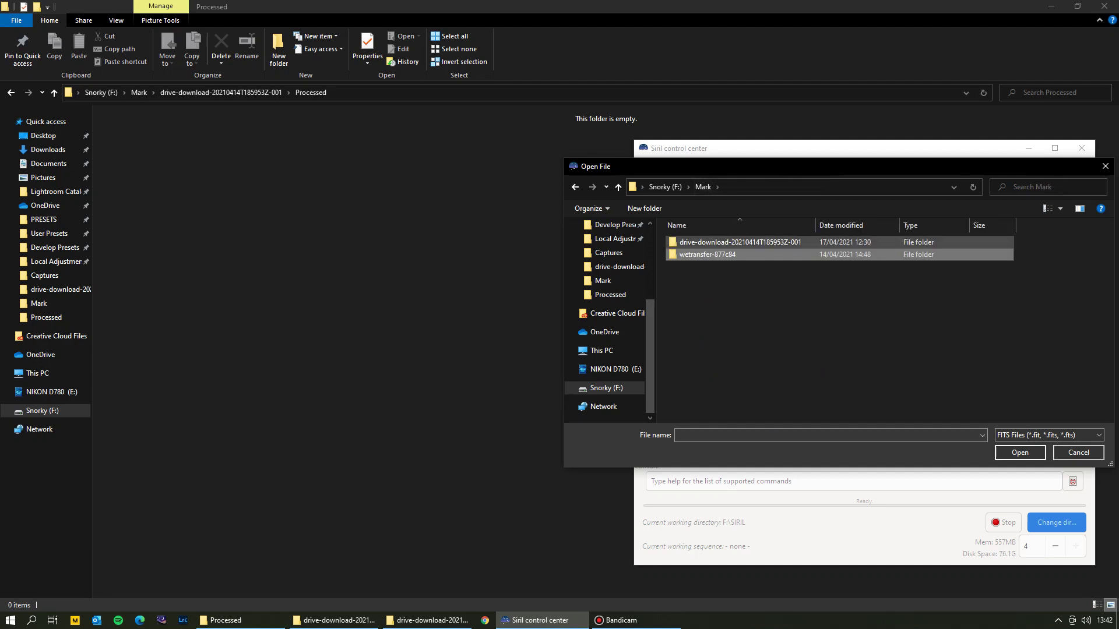
double_click(696, 242)
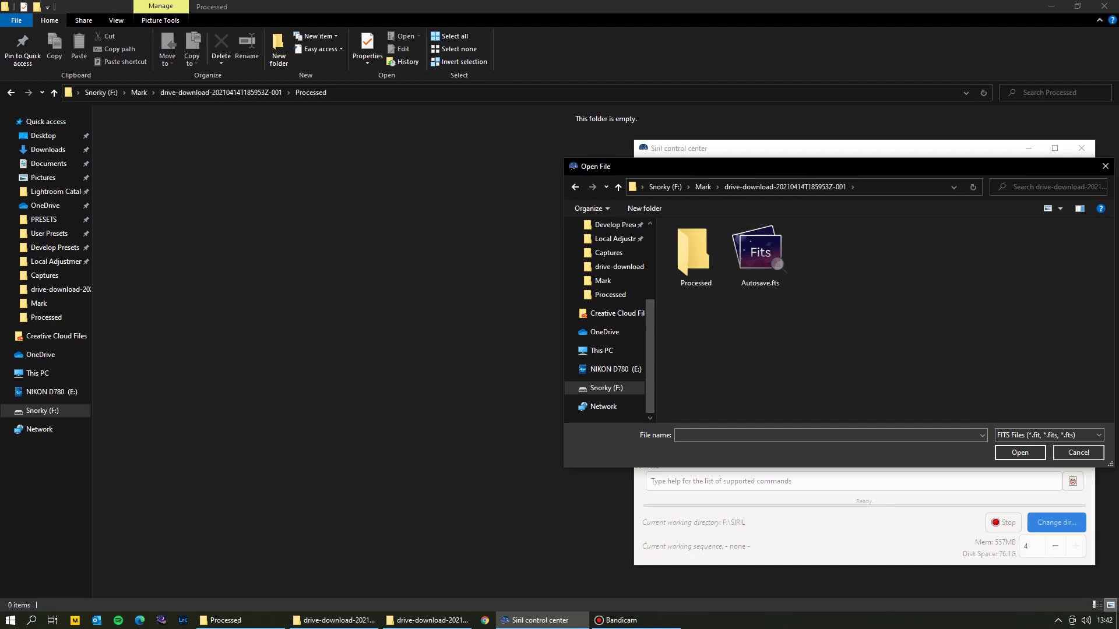
left_click(760, 254)
key("Return")
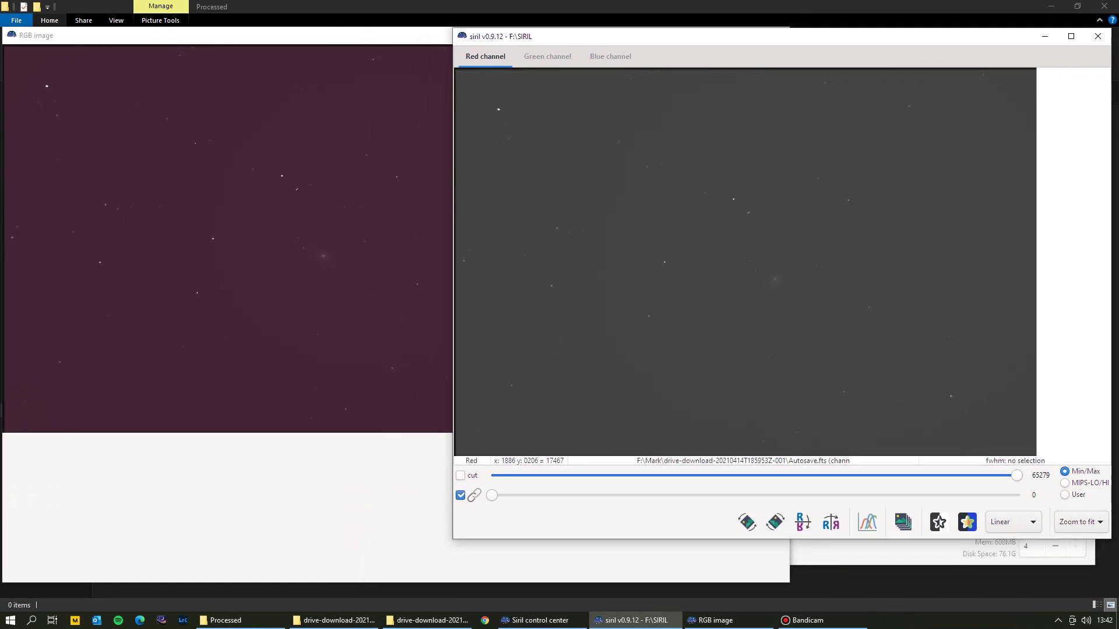
Switch between the colour RGB preview and the red-channel view of Autosave.fts
key("alt+Tab")
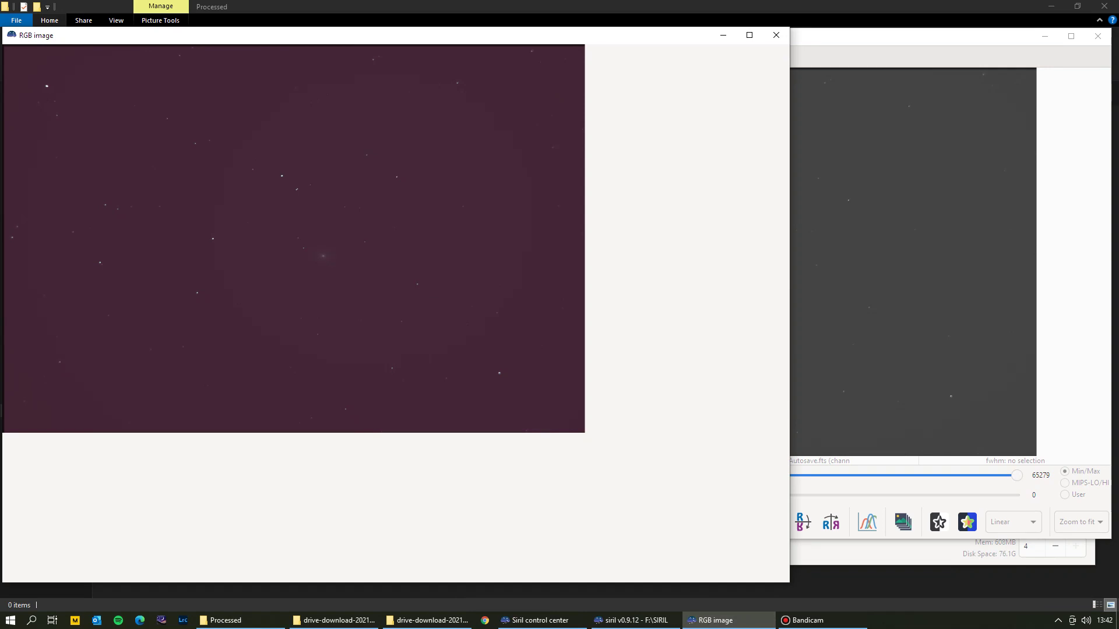
key("alt+Tab")
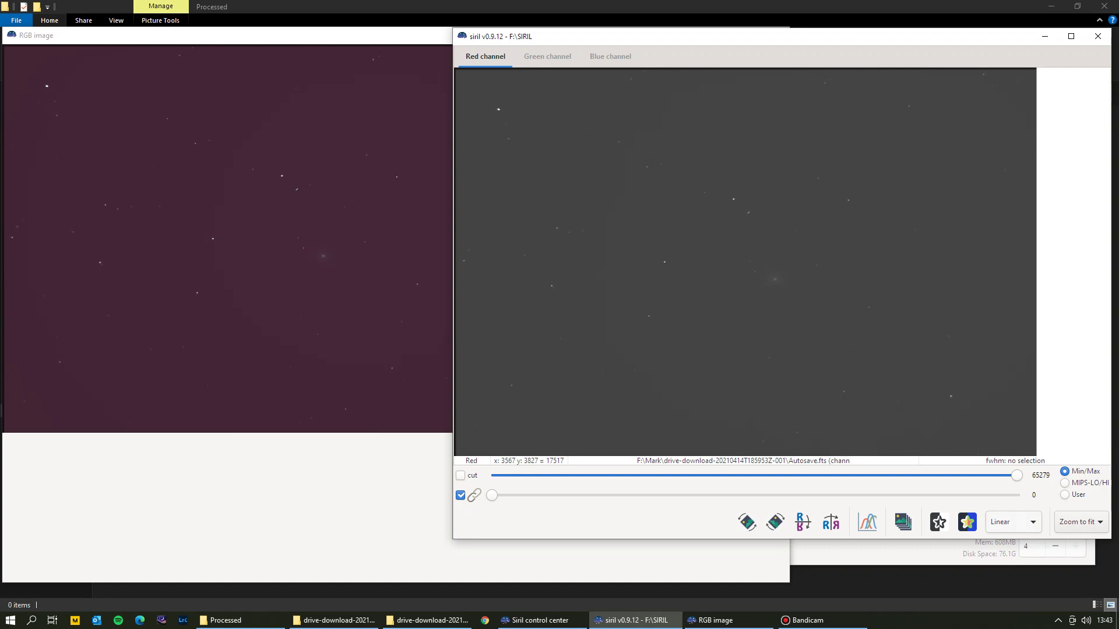
Change the display stretch mode from Linear to AutoStretch
left_click(1013, 522)
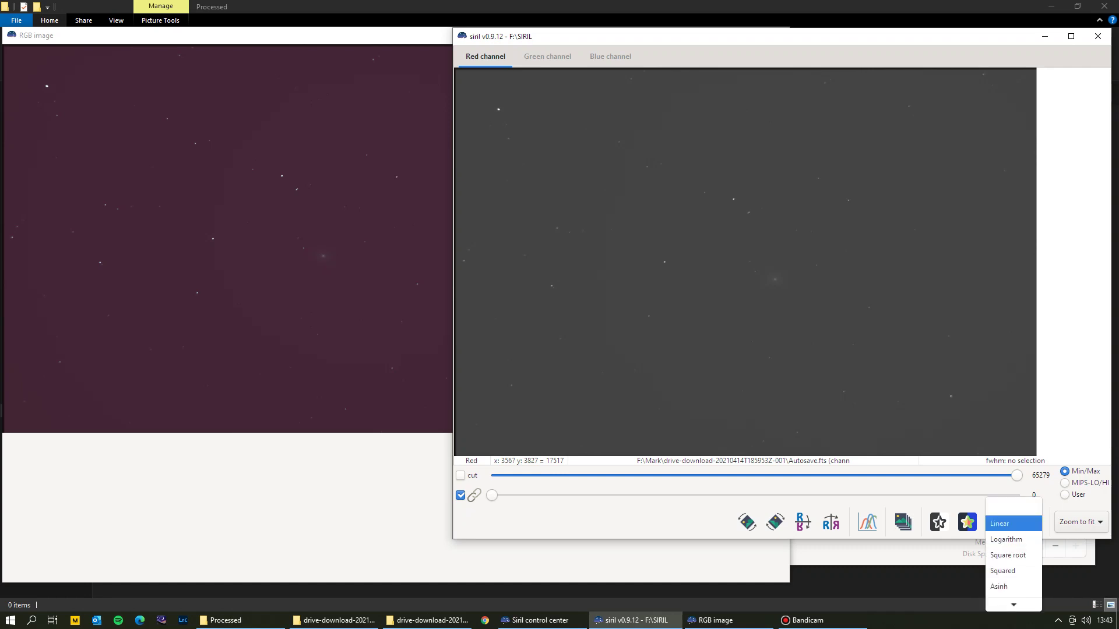
scroll(1013, 554, "down", 1)
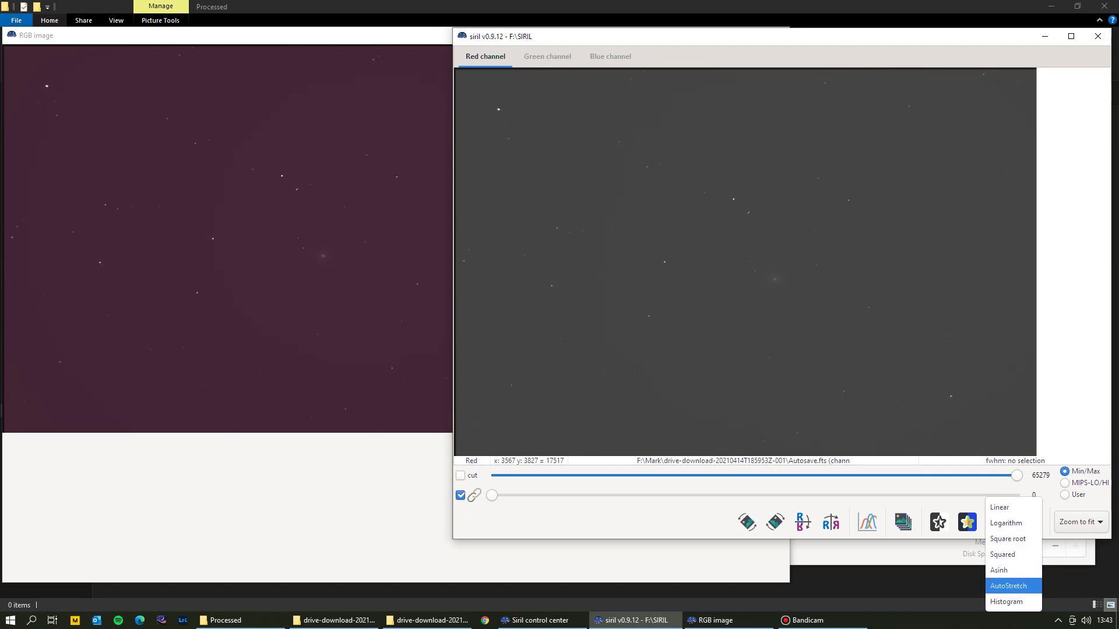
key("Escape")
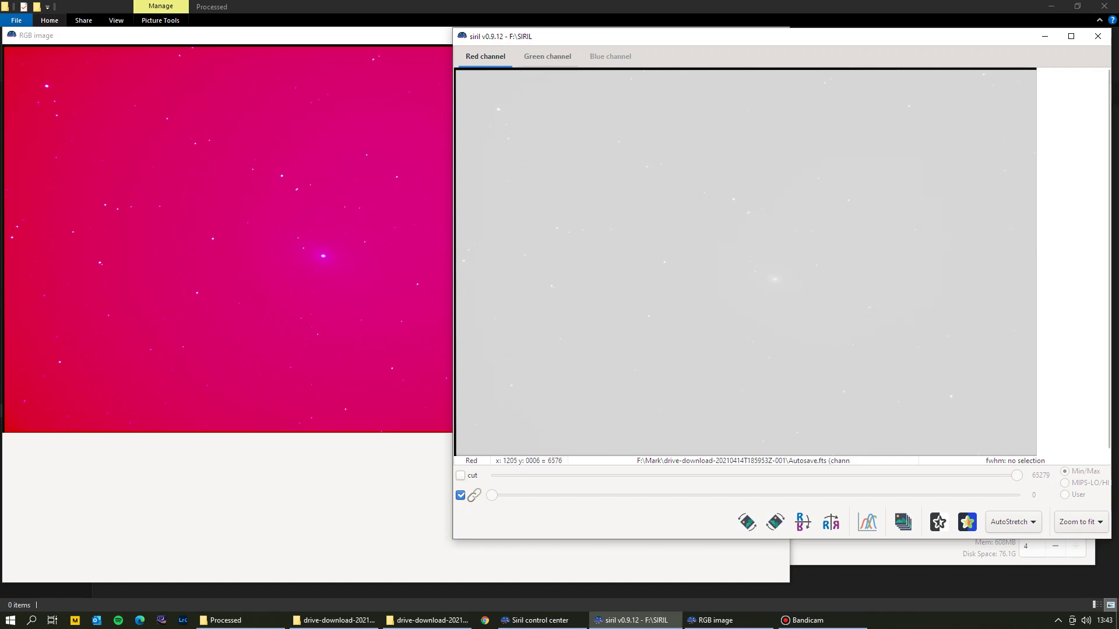
View the stretched green and blue channels and move the control center aside
left_click(547, 56)
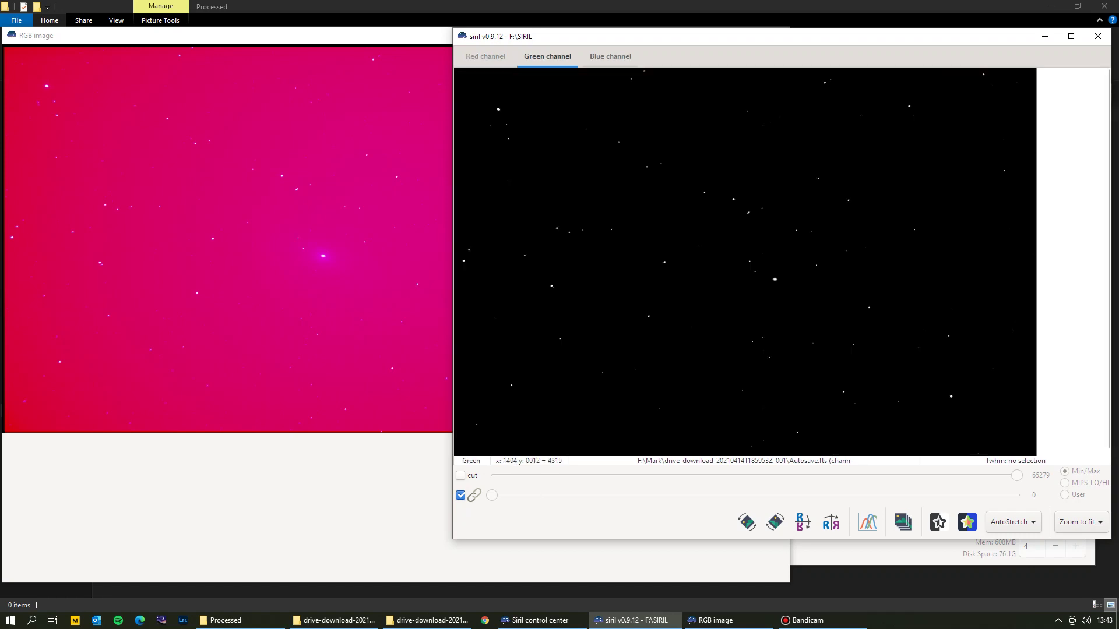
left_click(610, 56)
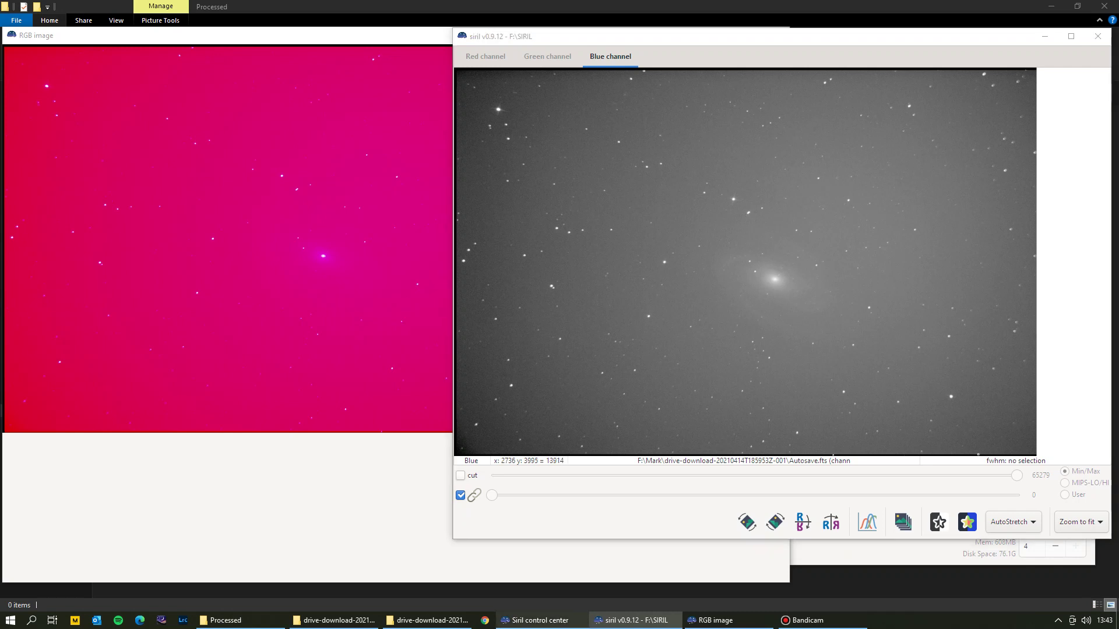
left_click_drag(758, 148, 225, 97)
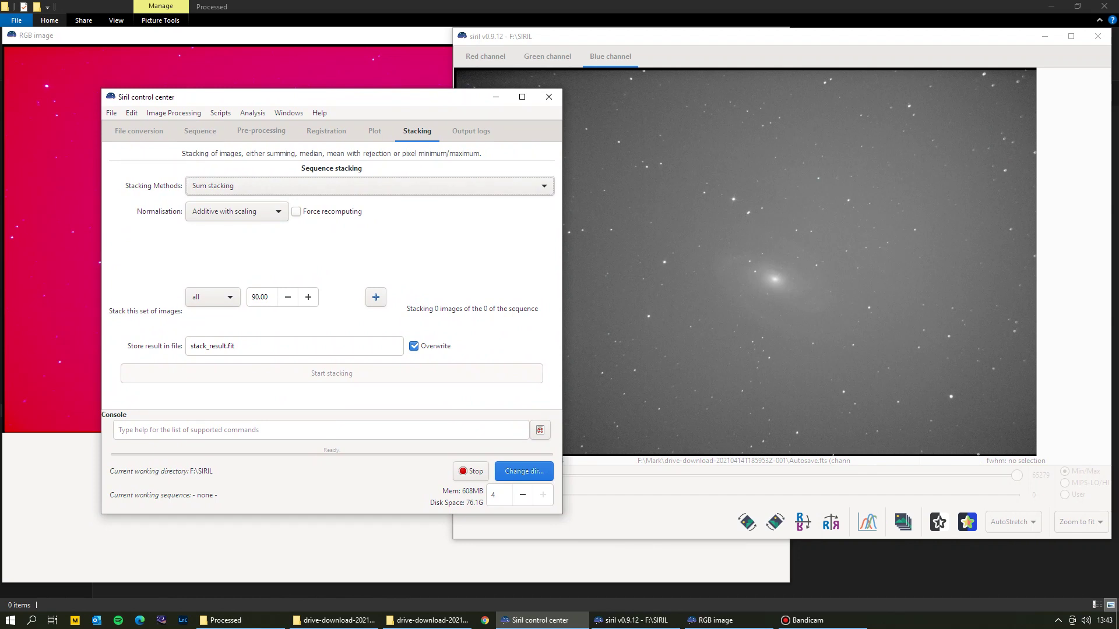
Open Image Processing > Color Calibration and move the dialog to the upper left
left_click(173, 113)
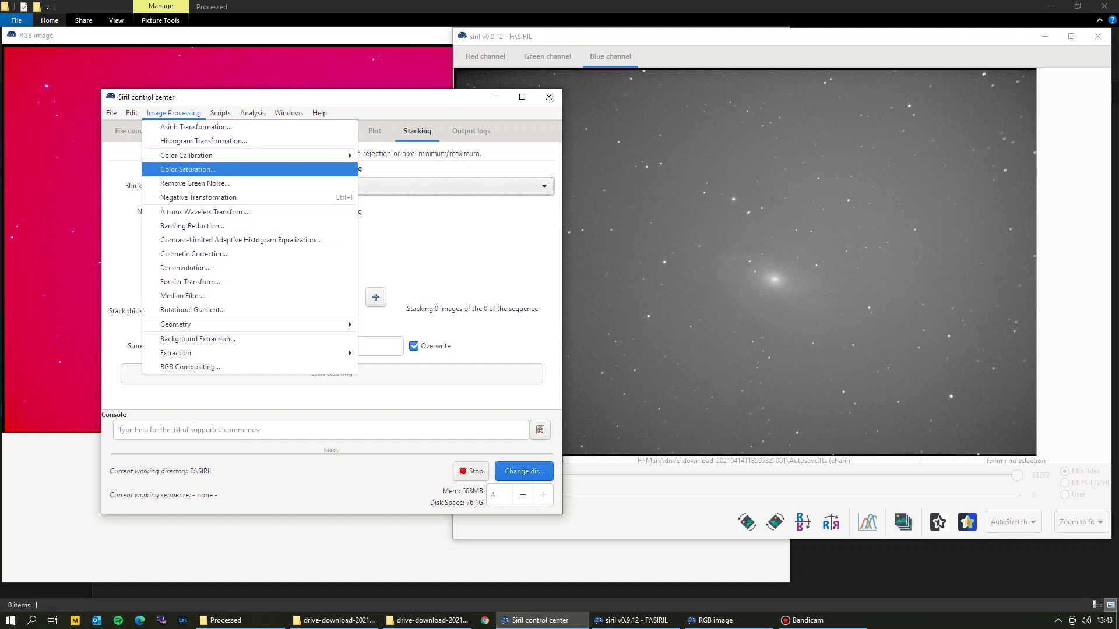
mouse_move(193, 155)
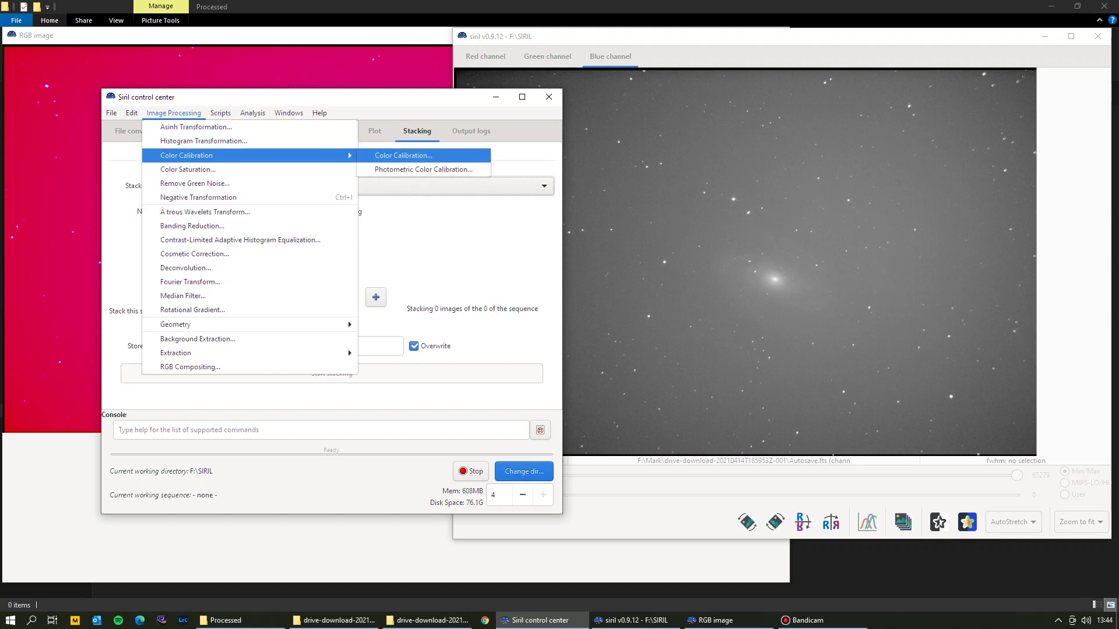
left_click(403, 155)
left_click_drag(757, 134, 264, 96)
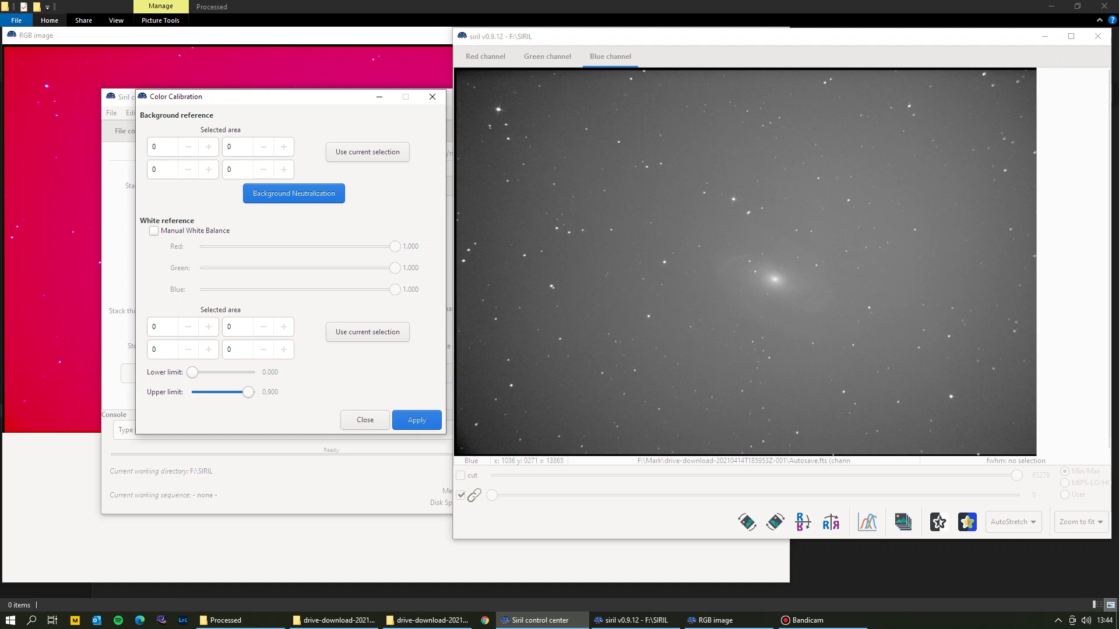
Use a selected sky patch (1036, 271, 157, 181) as background reference and neutralize the background
left_click(556, 96)
left_click_drag(556, 96, 569, 110)
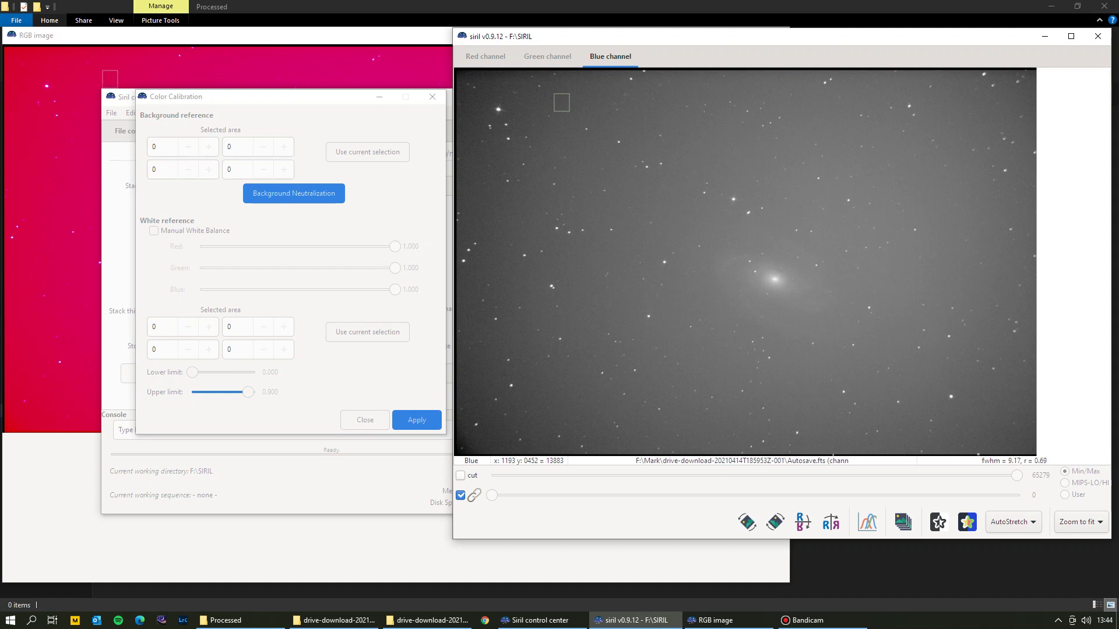
left_click(368, 152)
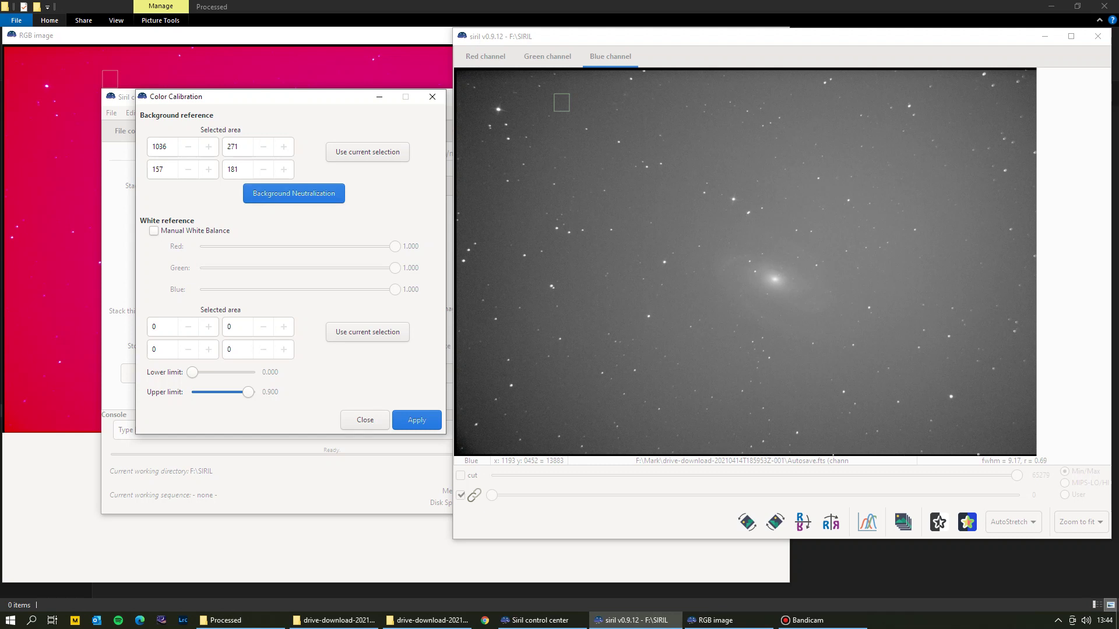
left_click(294, 193)
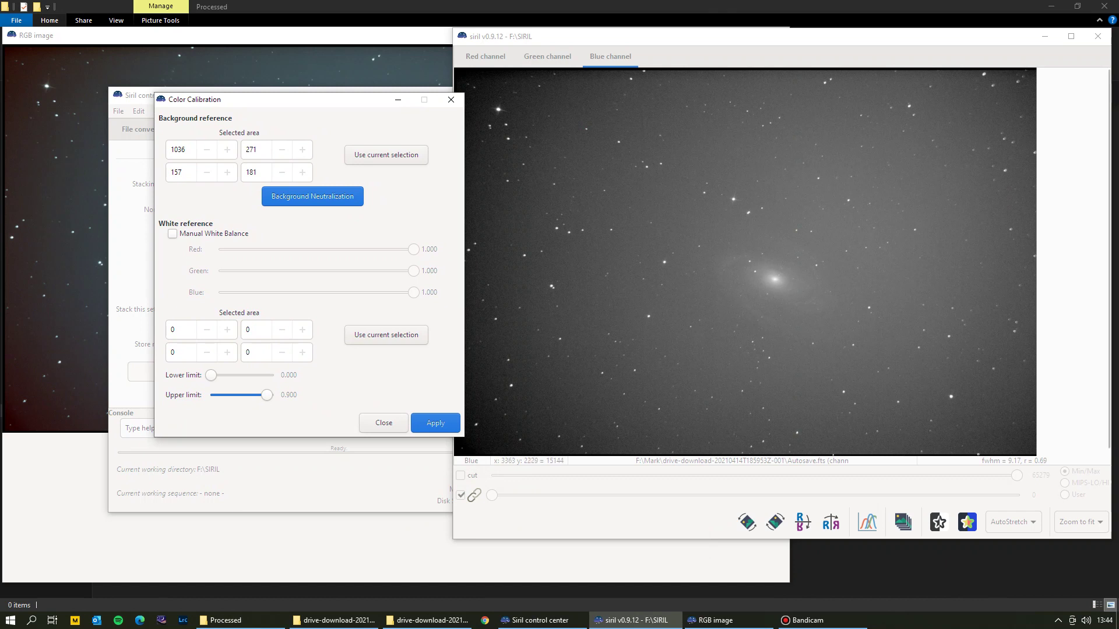
Set the white reference to a square on the galaxy core (3224, 2097, 211, 211)
left_click(767, 273)
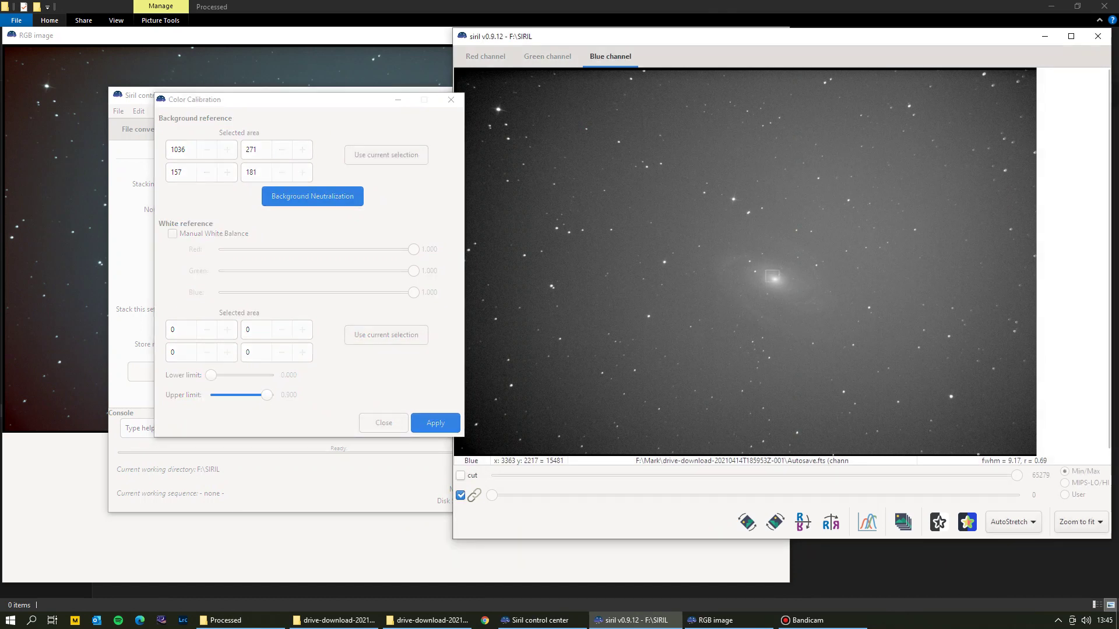
left_click_drag(764, 270, 786, 291)
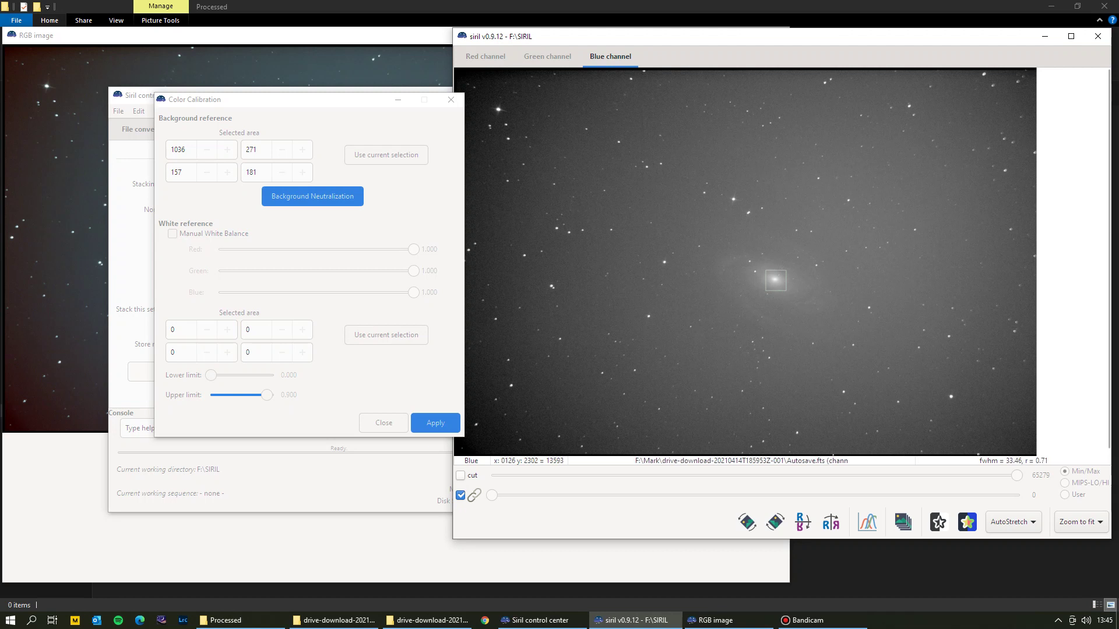
left_click(386, 335)
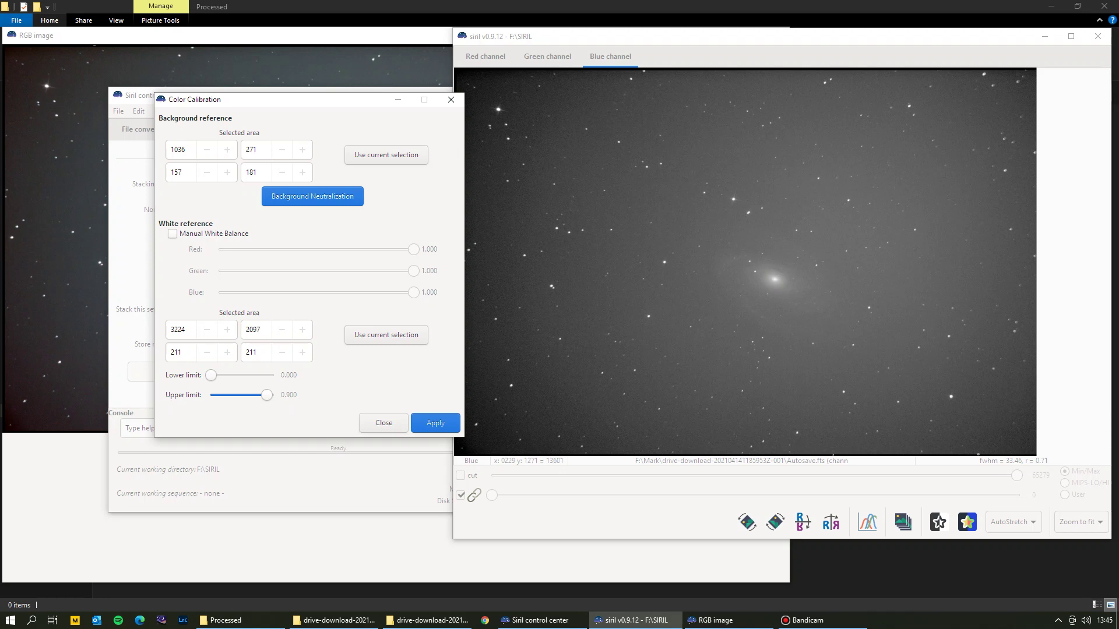
Close the Color Calibration window and move the control center to the screen centre
left_click_drag(321, 99, 545, 151)
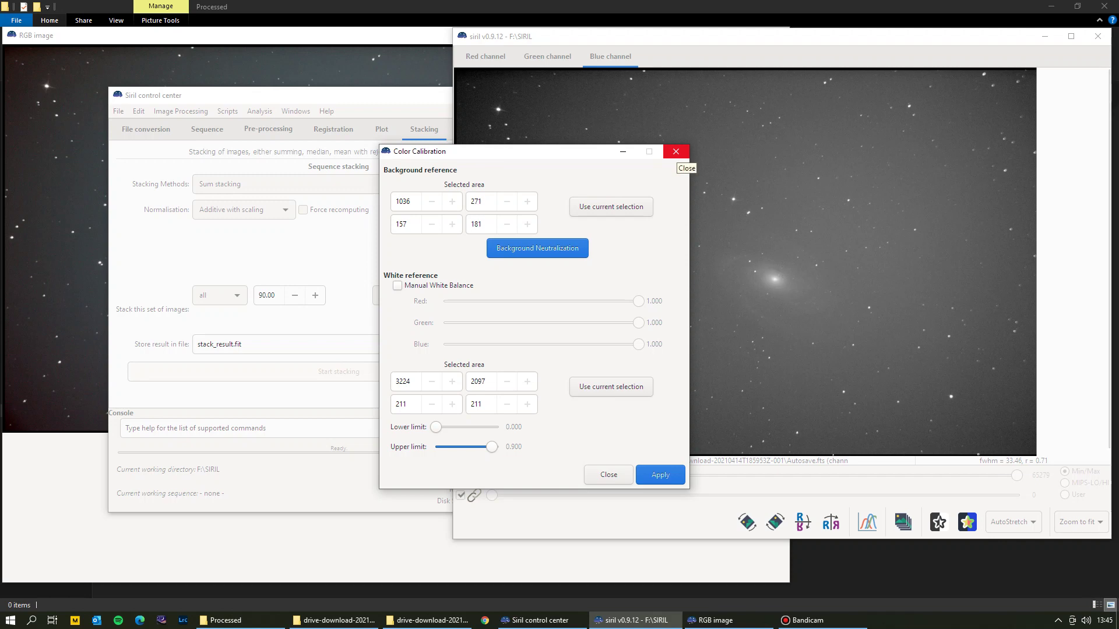
left_click(676, 151)
left_click_drag(233, 95, 616, 126)
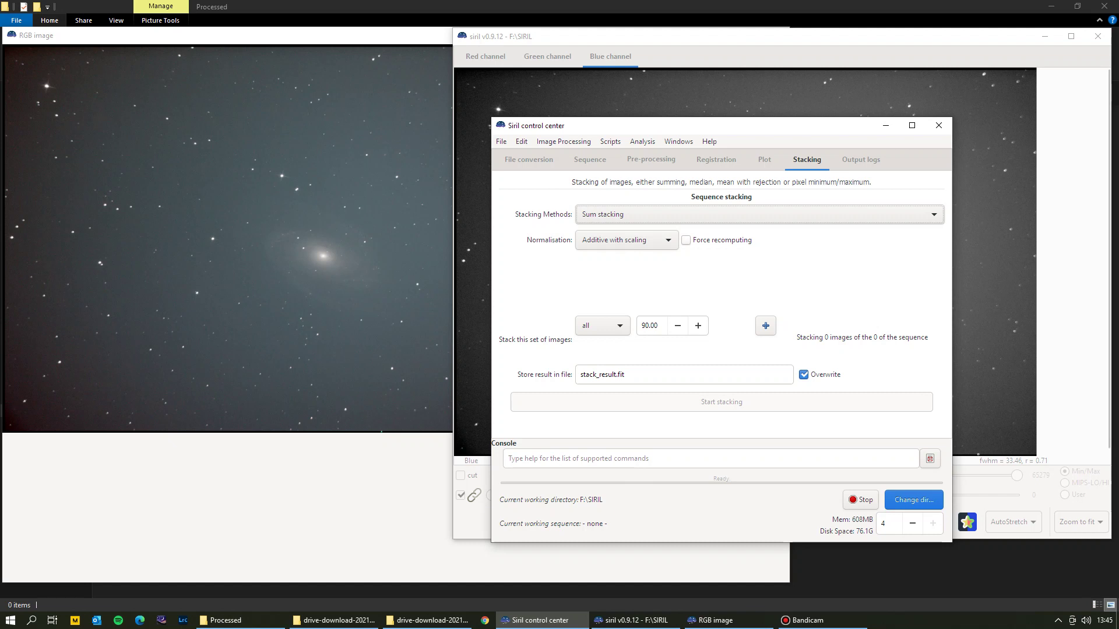
Apply Remove Green Noise with Average Neutral and Preserve lightness, then return to the control center
key("alt+i")
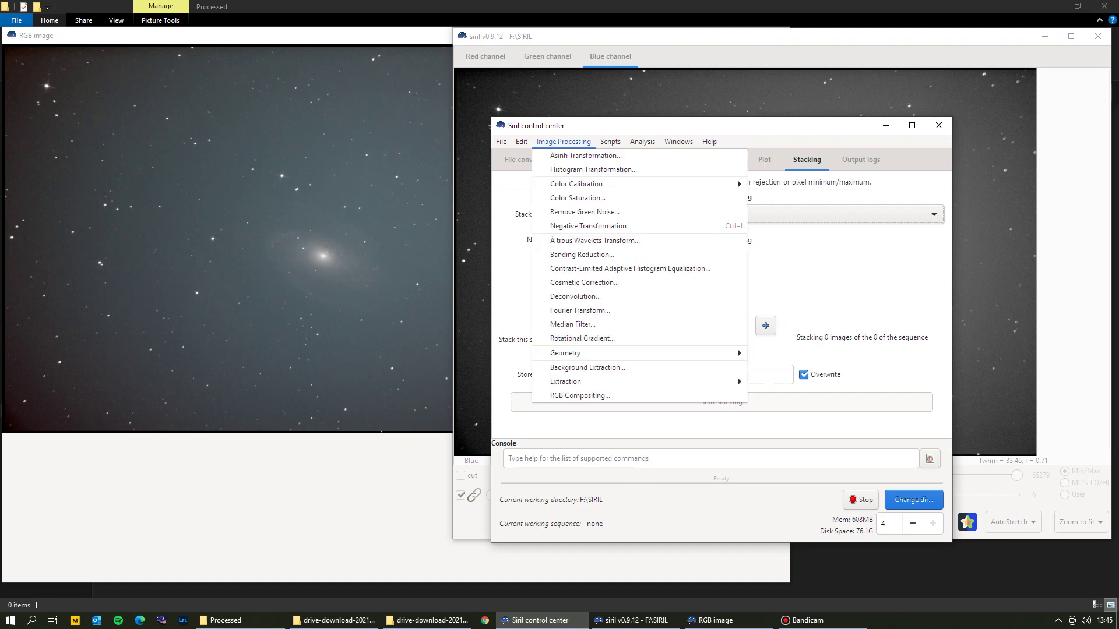
key("Down")
key("Down")
key("Down")
key("Down")
key("Down")
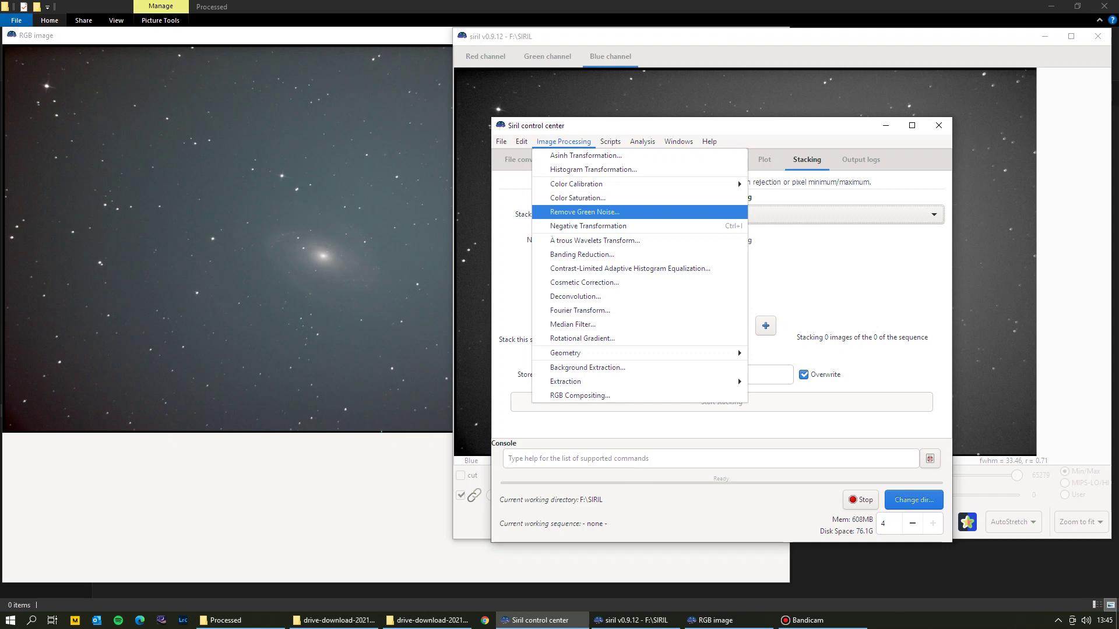
key("Return")
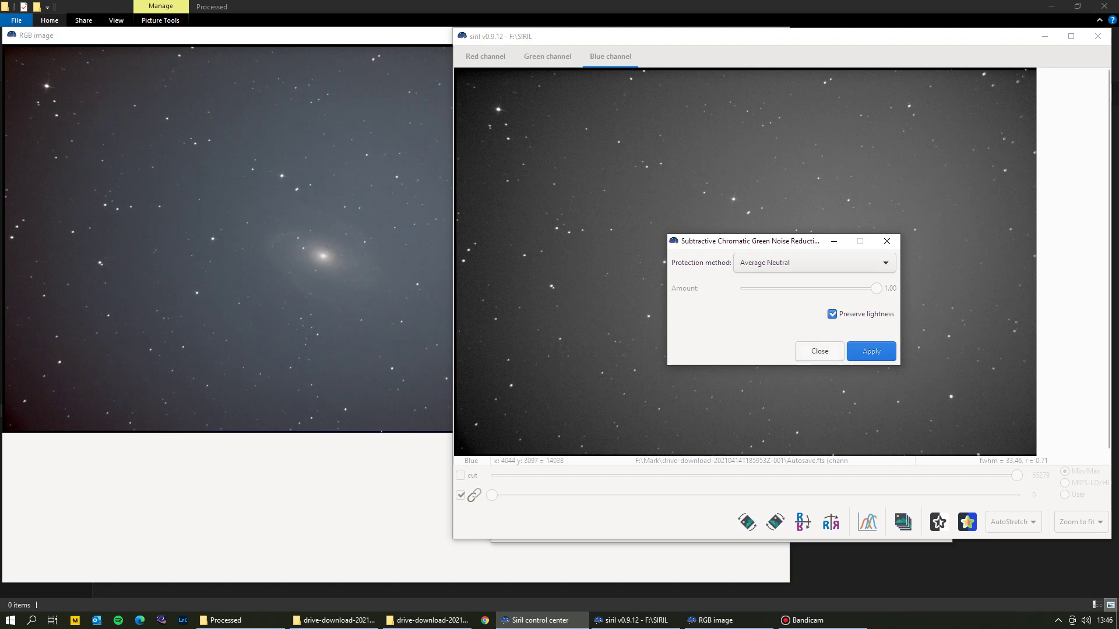
left_click(820, 351)
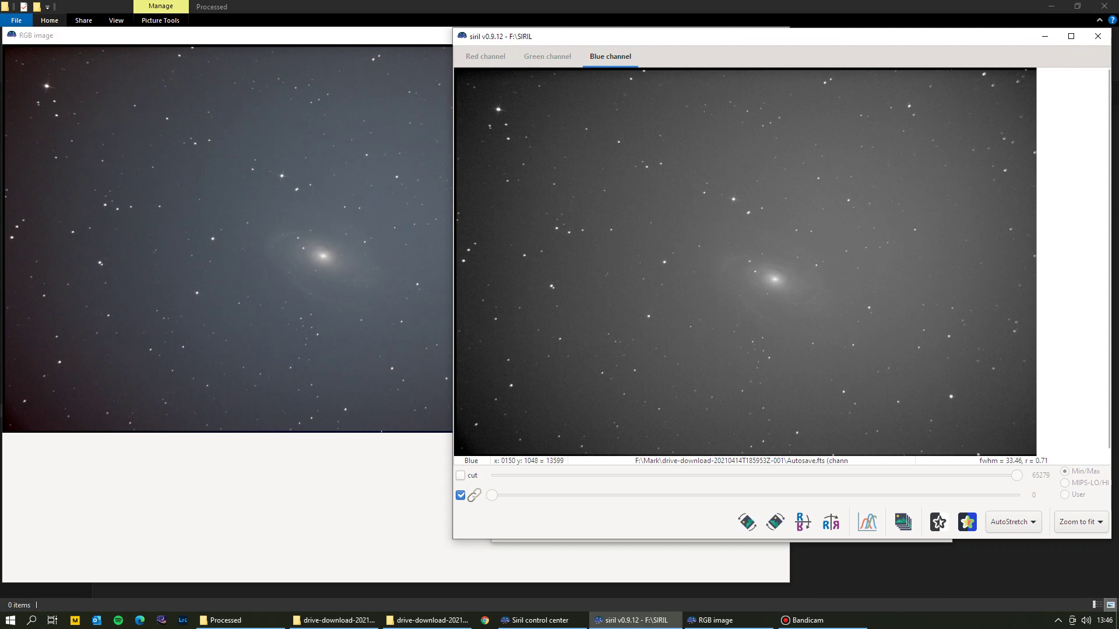
left_click(539, 620)
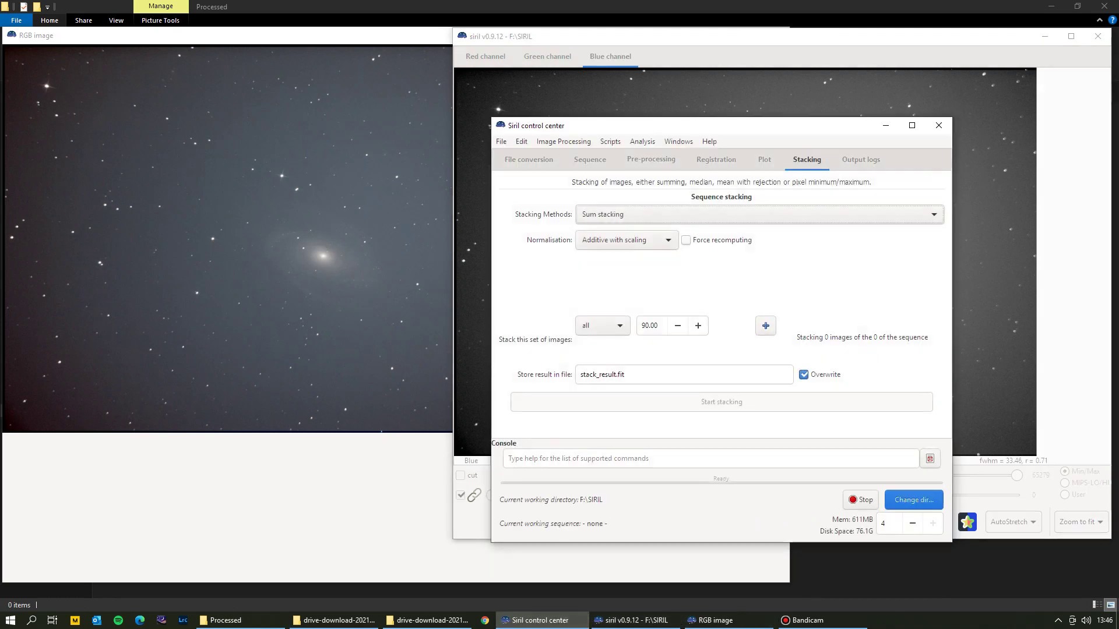
Browse the Image Processing and File menus, then bring the RGB image window forward
left_click(563, 142)
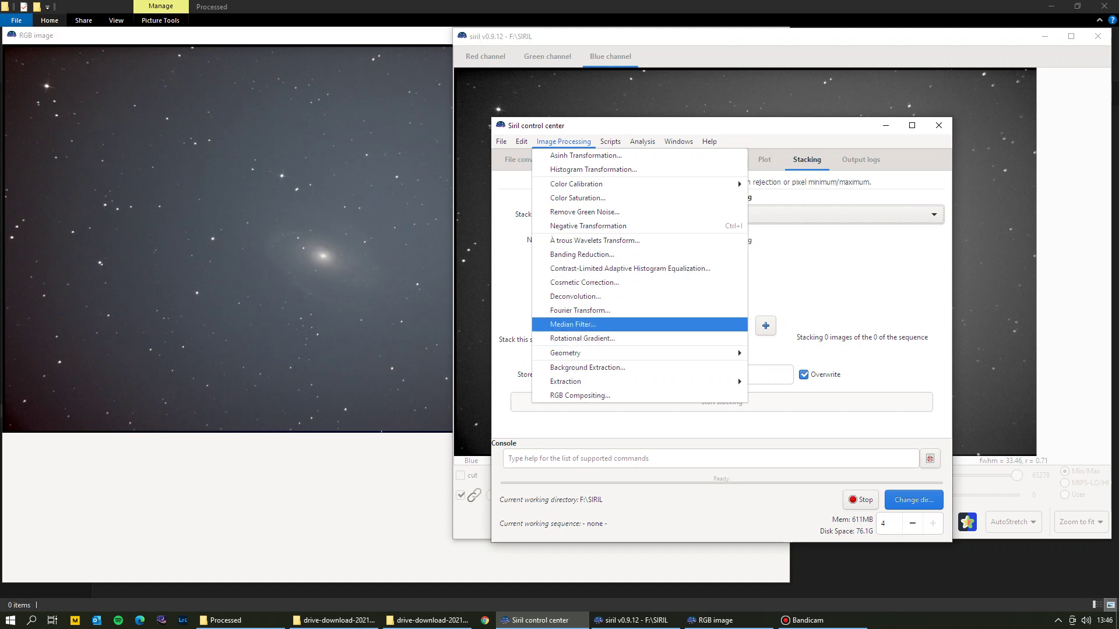
mouse_move(501, 142)
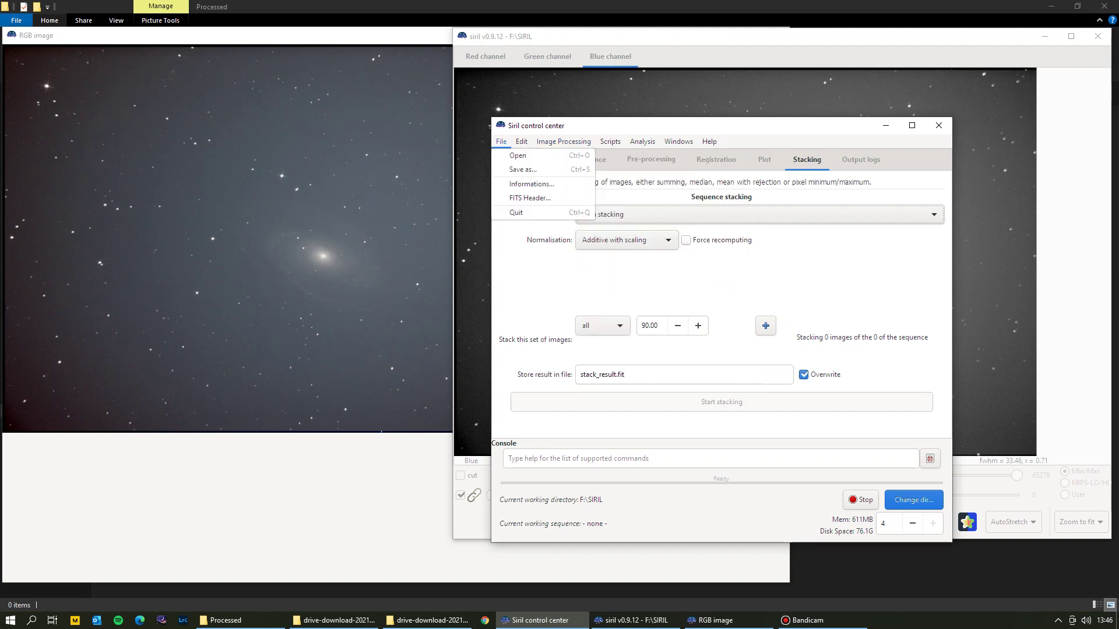
key("Escape")
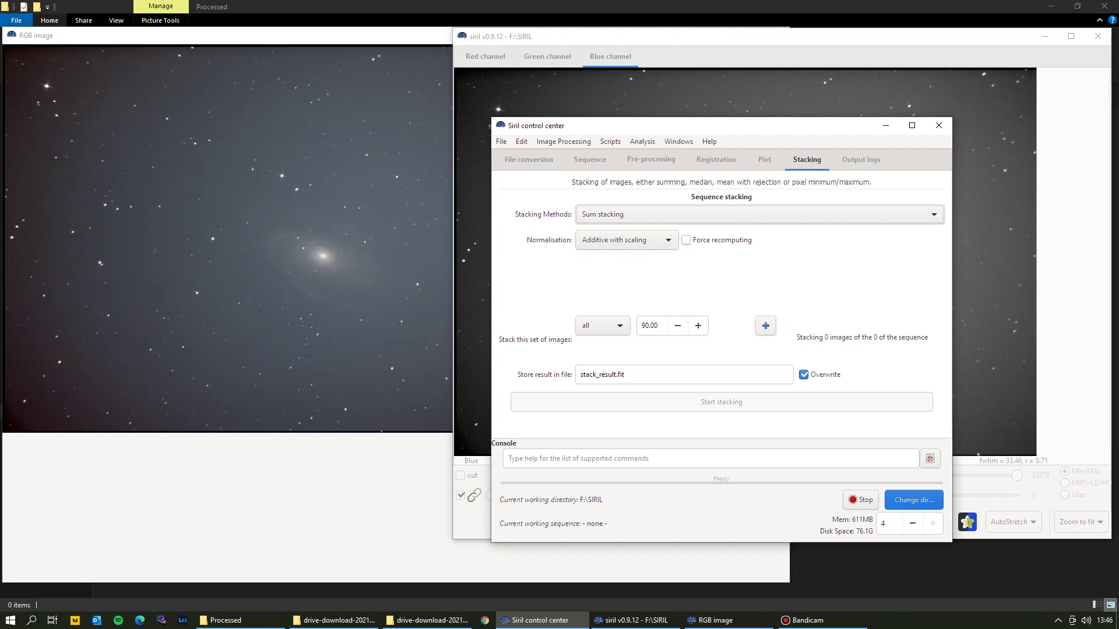
key("alt+Tab")
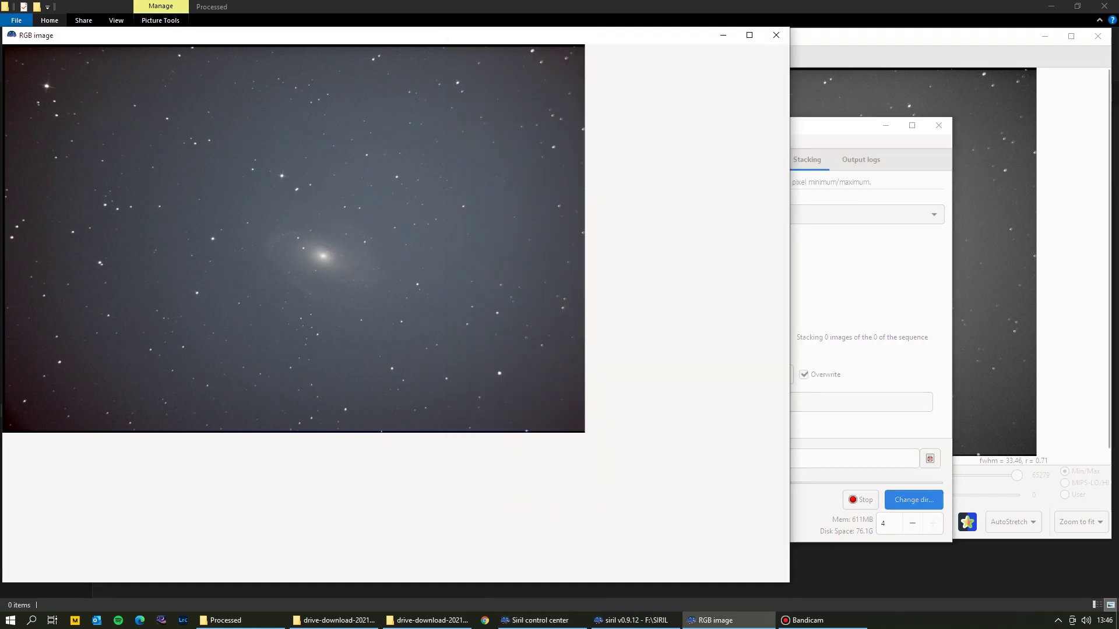
Shift the RGB image window slightly right and raise the main blue-channel view
mouse_move(350, 34)
left_mouse_down()
mouse_move(406, 36)
mouse_move(369, 37)
left_mouse_up()
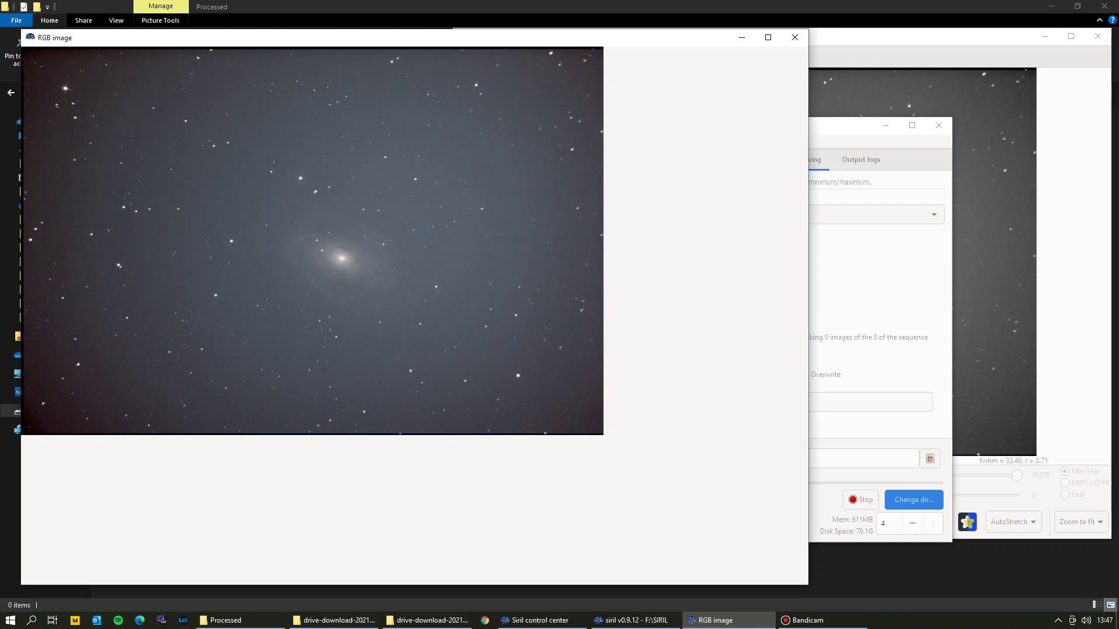
left_click(845, 37)
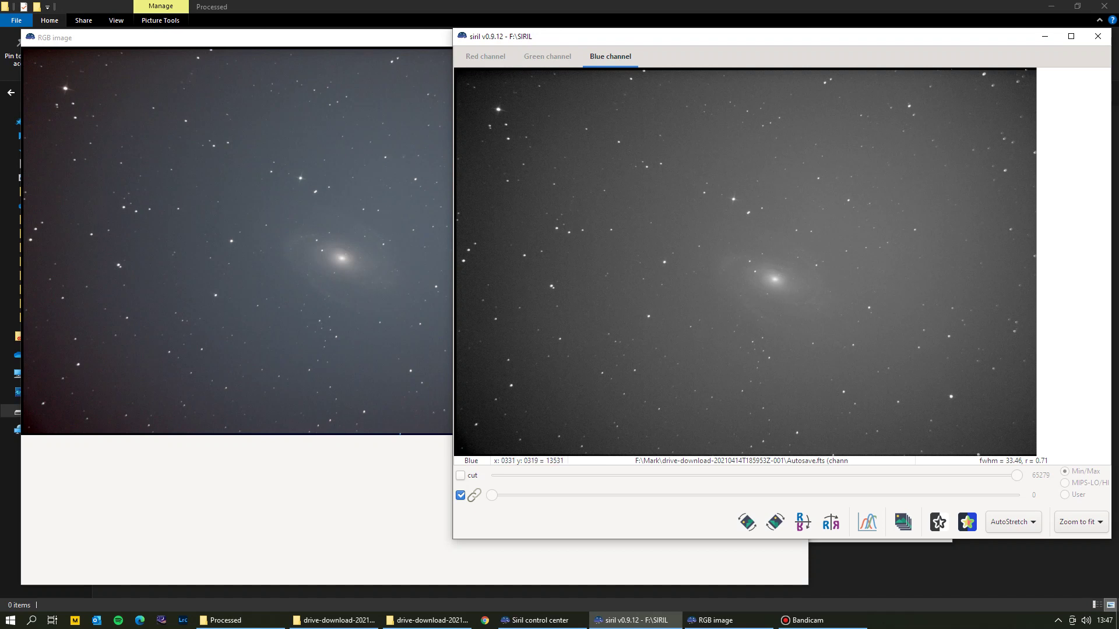
Crop the image to a rectangle covering nearly the whole frame inside its edges
left_click_drag(484, 96, 1027, 428)
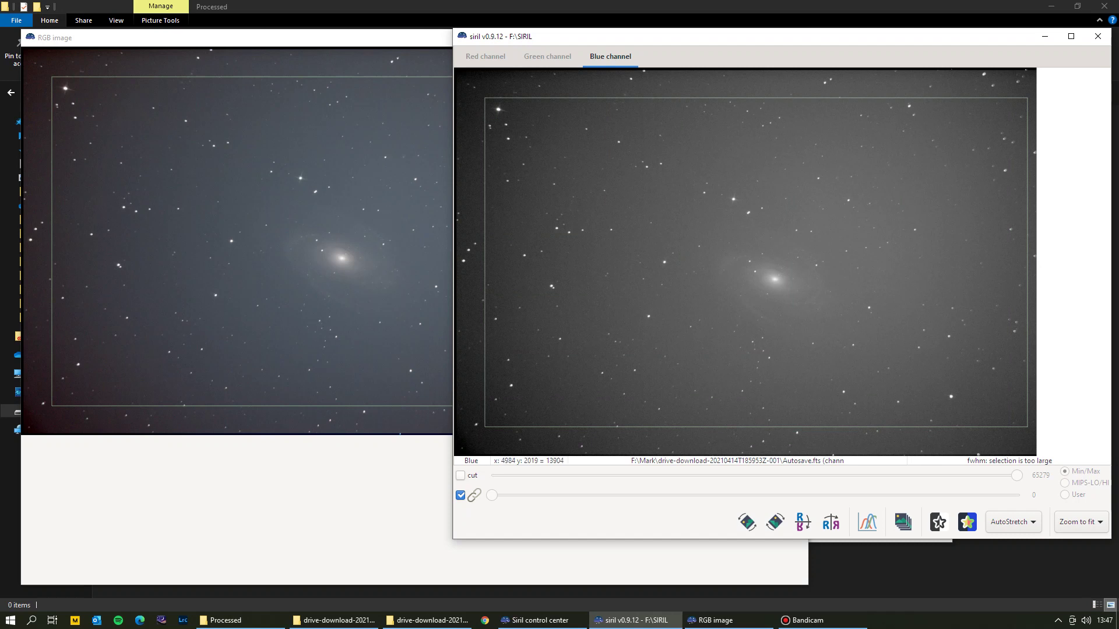
right_click(921, 253)
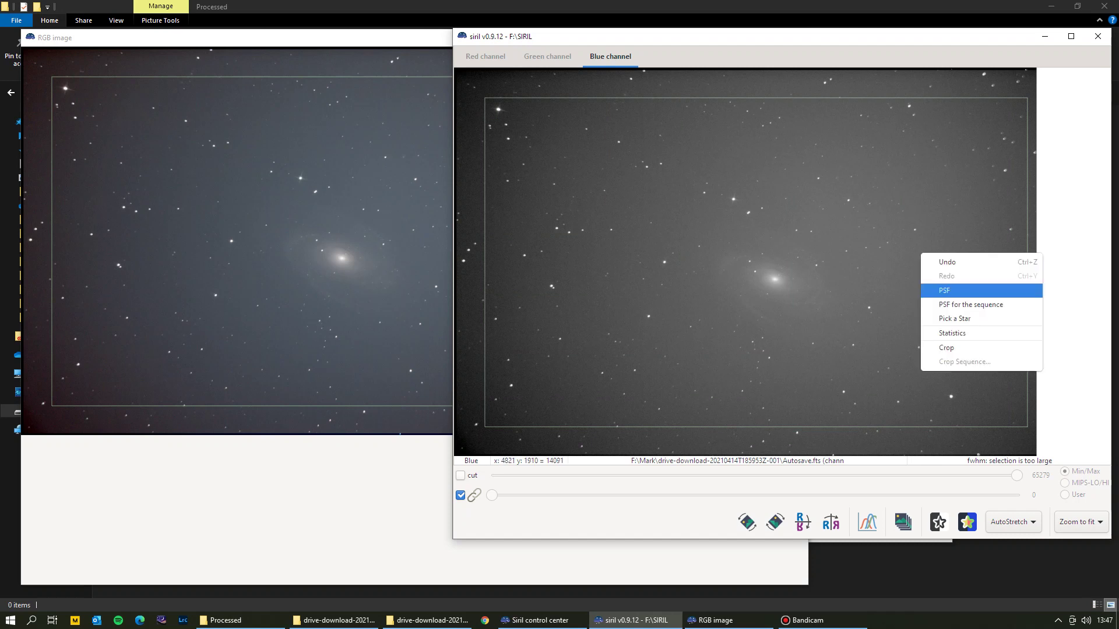
key("Escape")
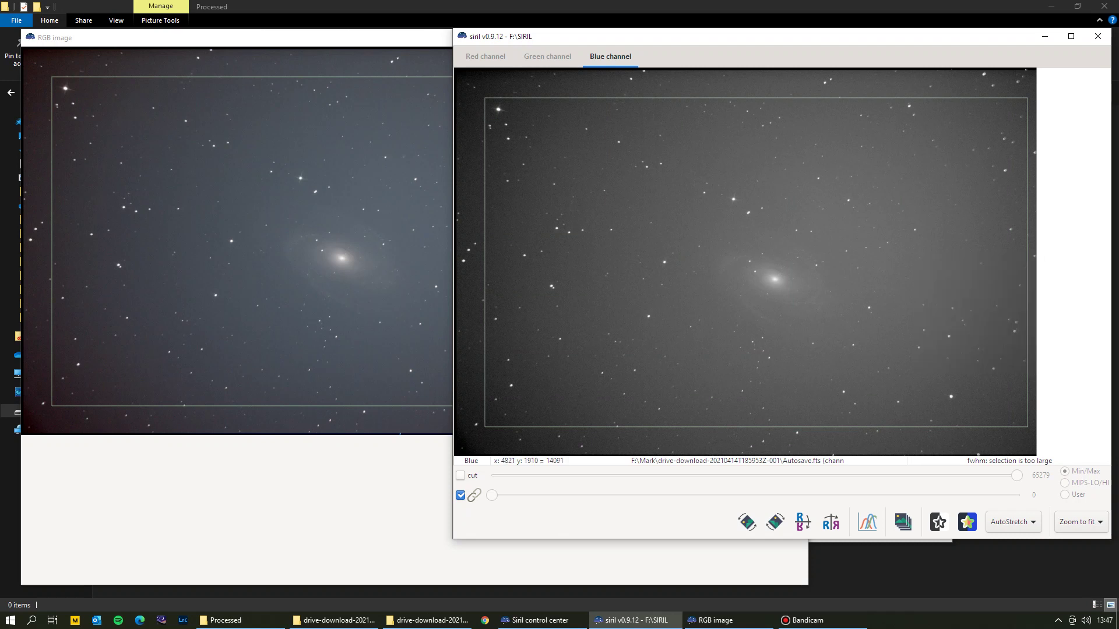
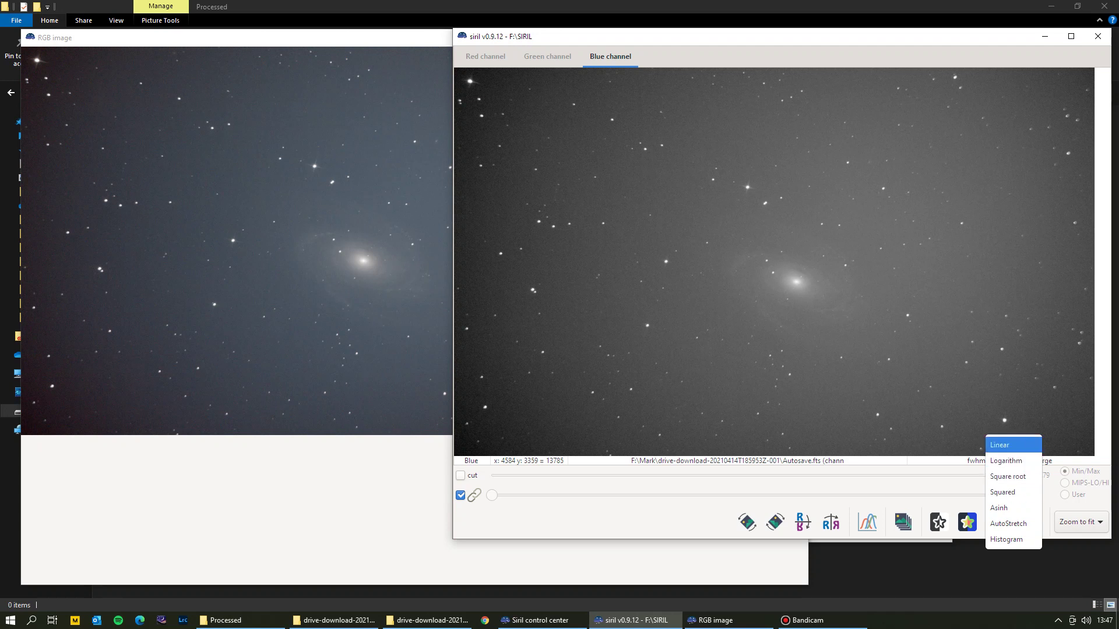
Switch the image display mode to Linear and bring the Siril control center forward
key("Return")
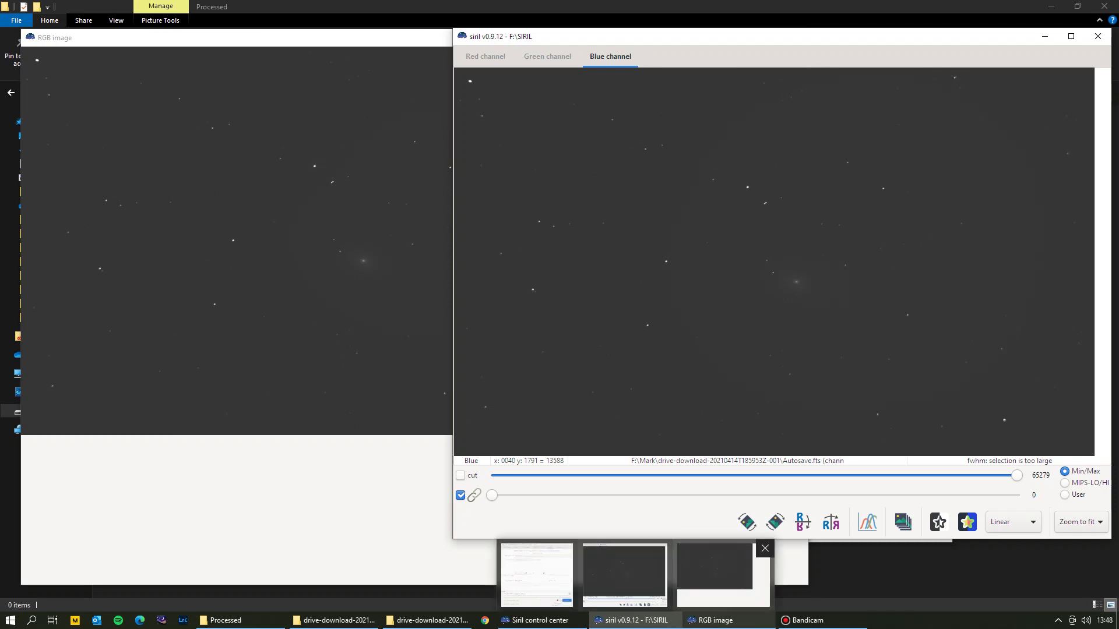
left_click(540, 620)
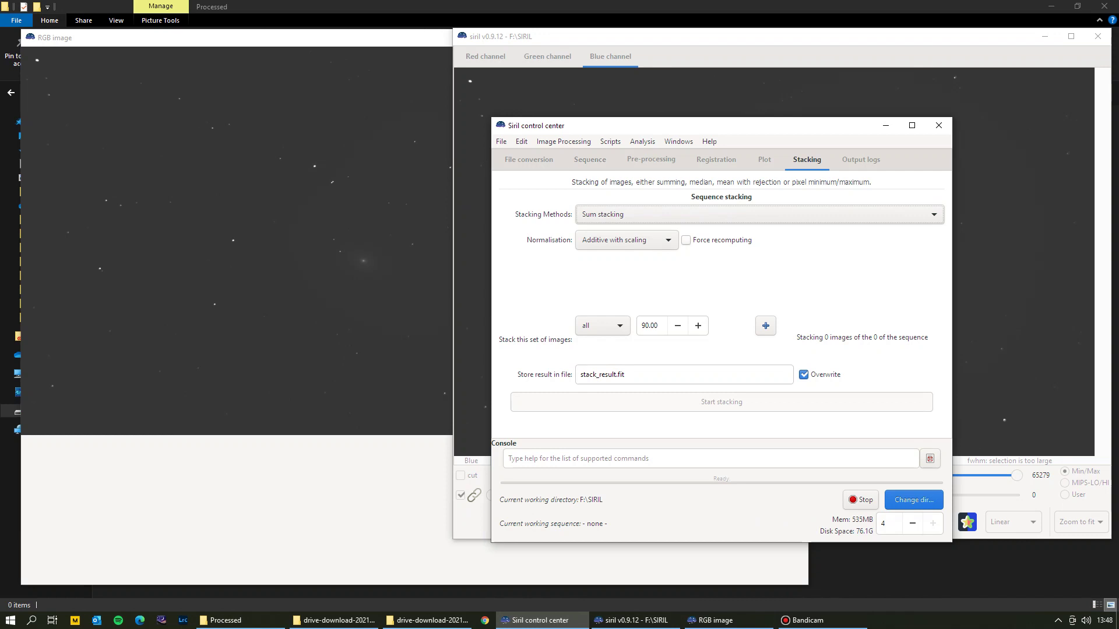
Autostretch the M81 histogram in Histogram Transformation, apply it, and close the Histograms dialog
key("alt+i")
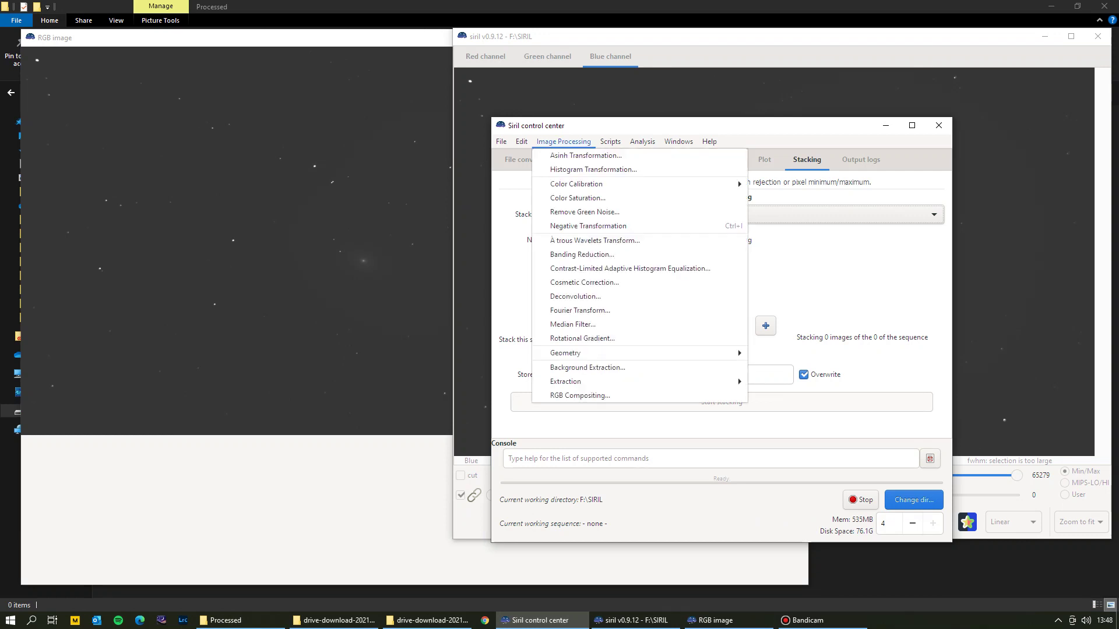
key("Down")
key("Down")
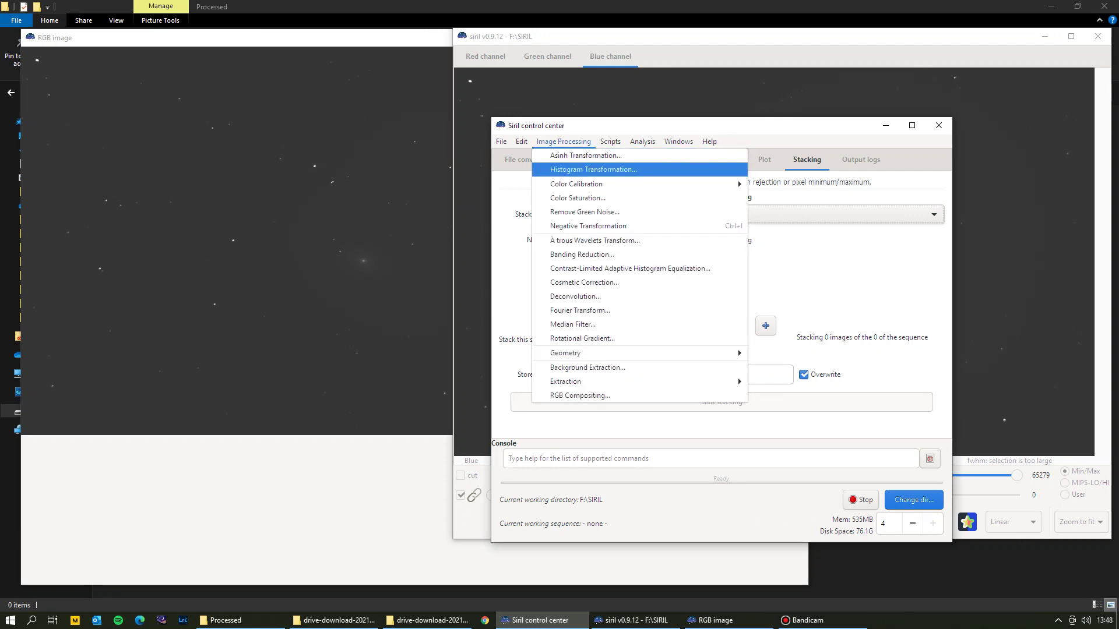
key("Return")
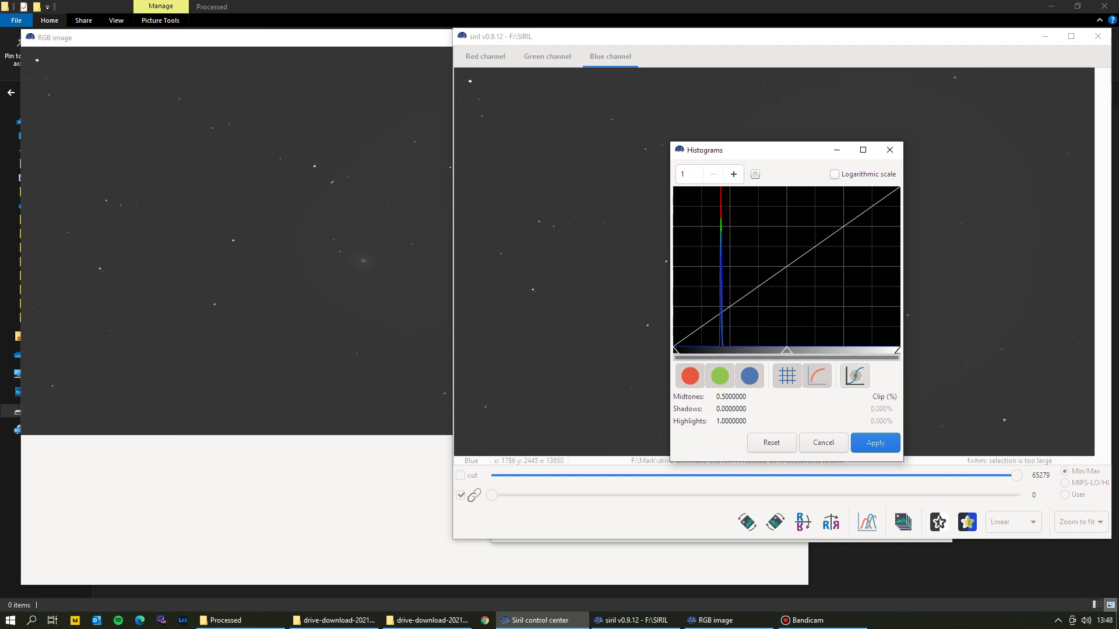
left_click(854, 376)
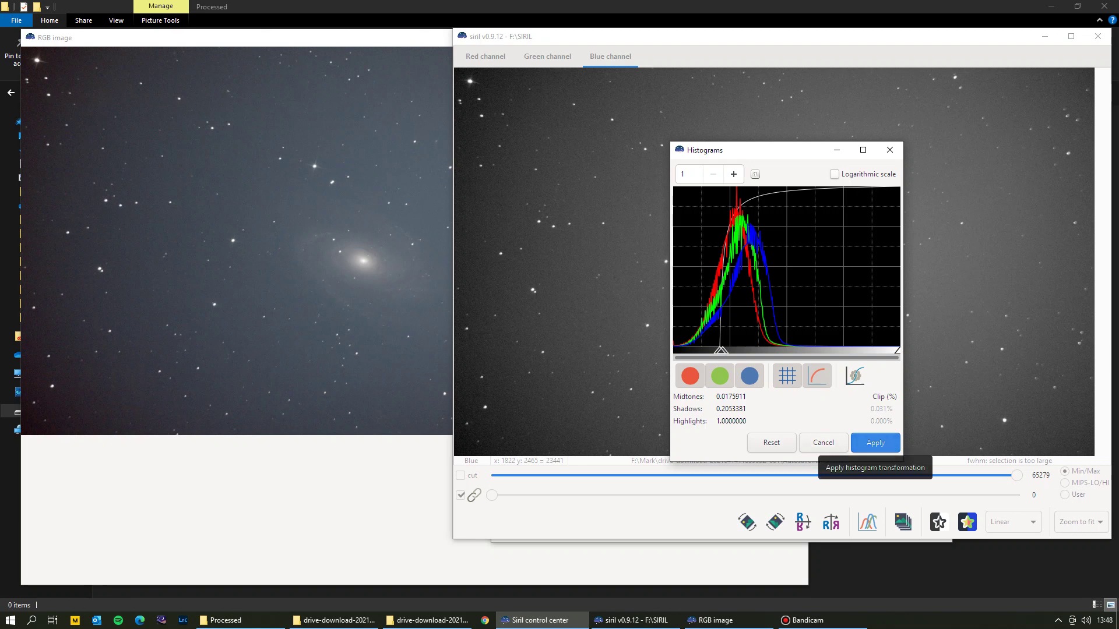
left_click(875, 443)
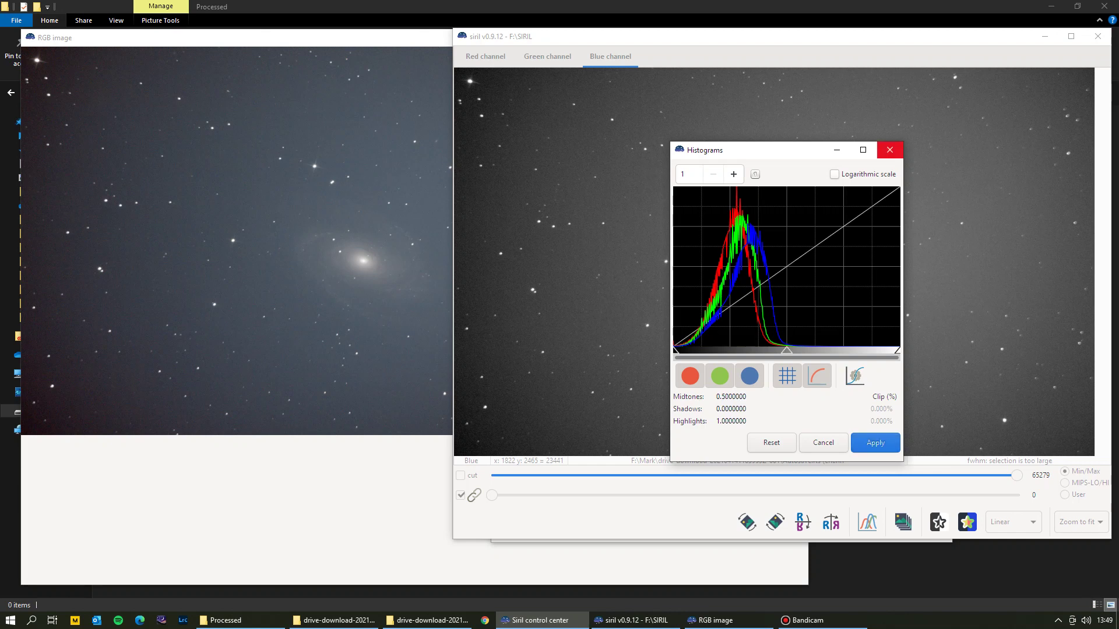
left_click(890, 150)
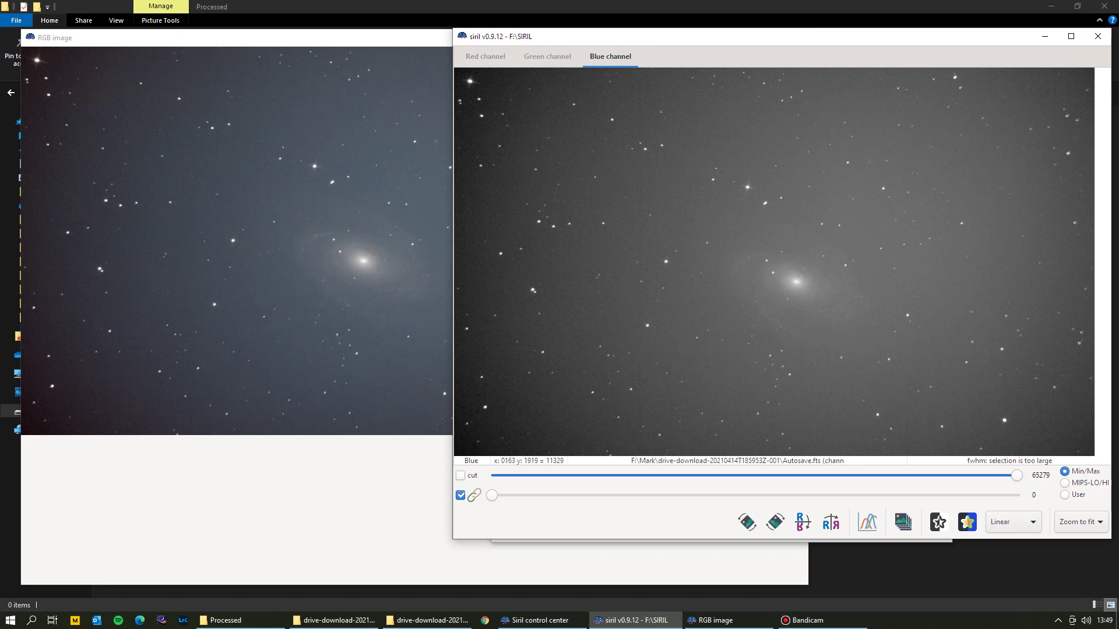
Cycle between the RGB and channel image windows, then open the control center's Image Processing menu
key("alt+Tab")
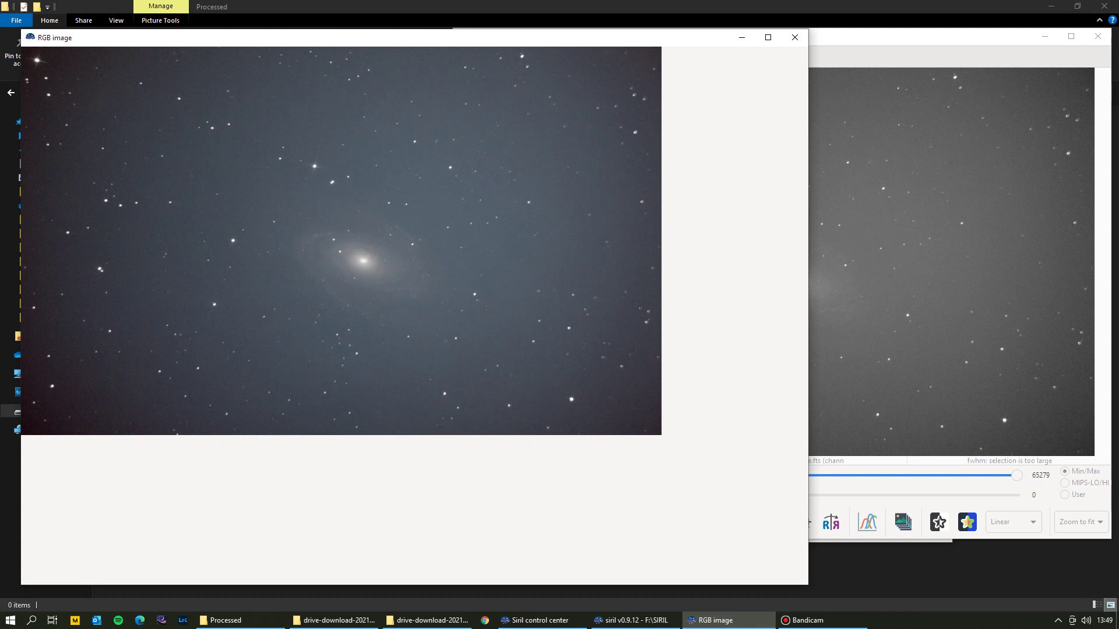
key("alt+Tab")
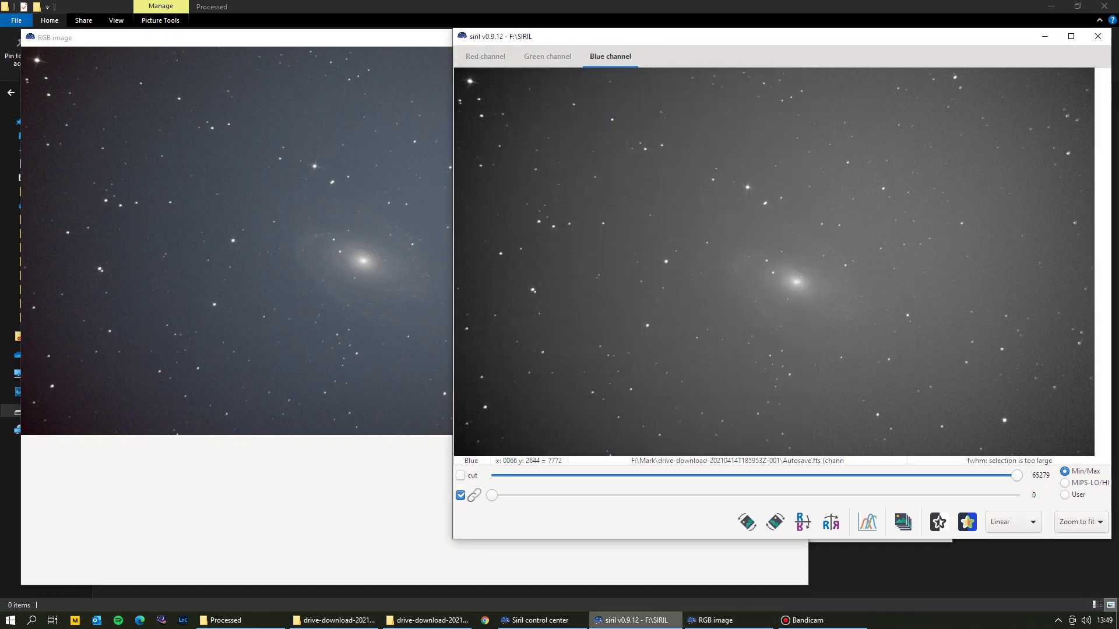
left_click(535, 620)
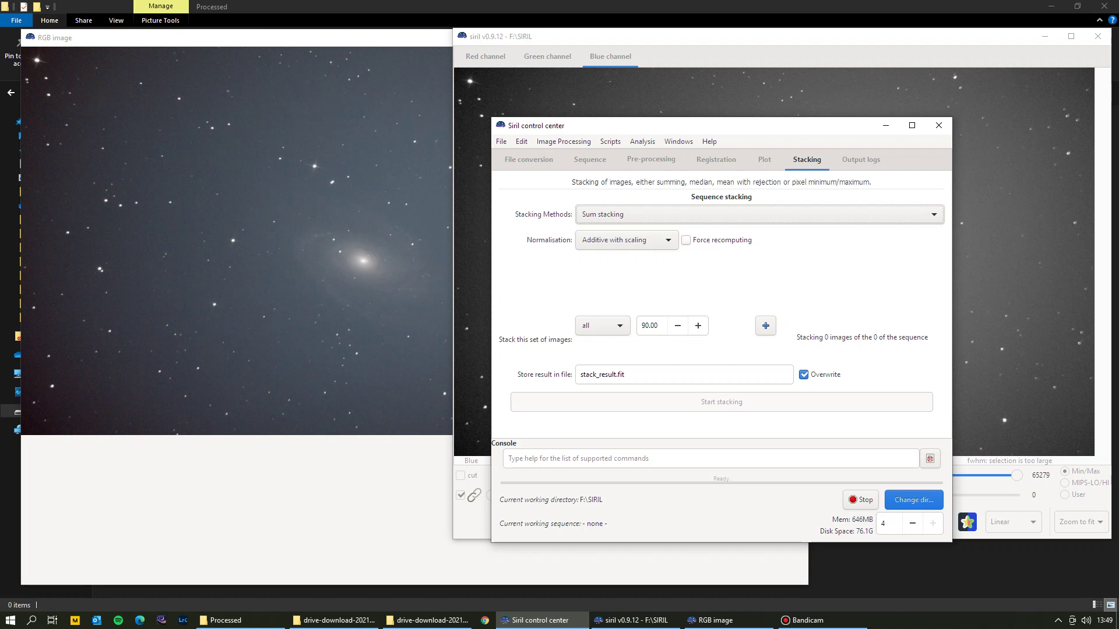
key("alt+i")
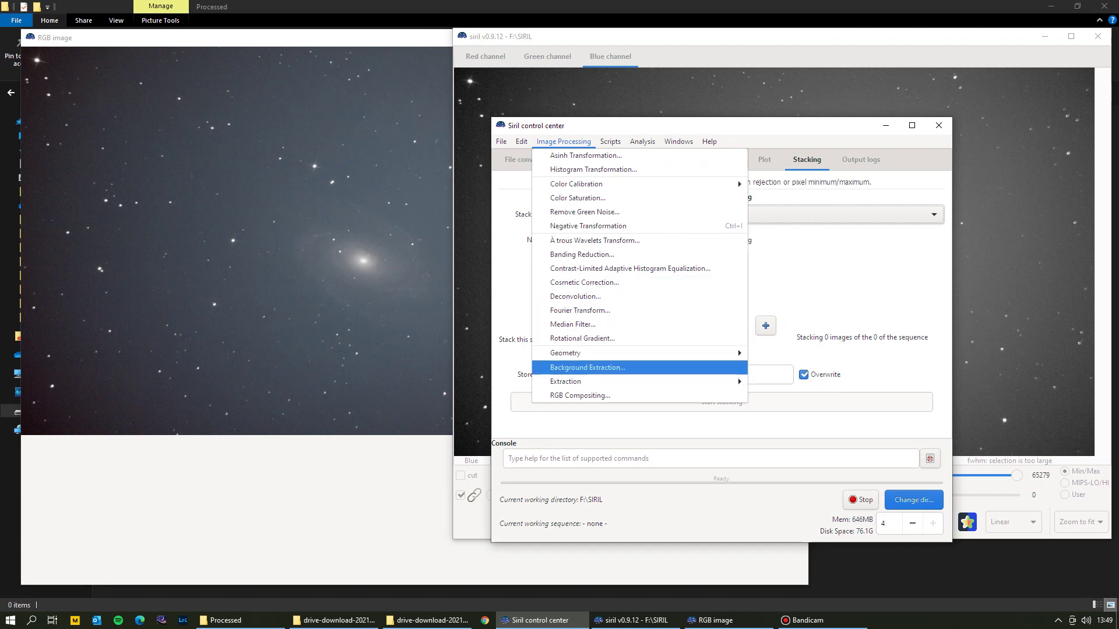
Generate a background sample grid with 14 samples per line and degree order 4
key("Return")
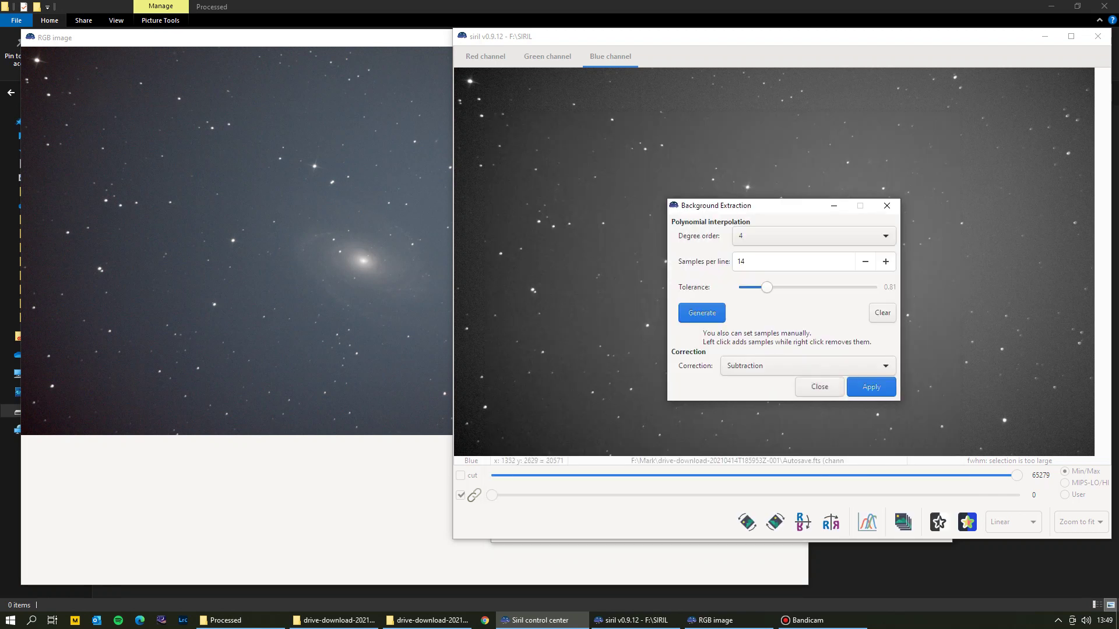
left_click_drag(758, 205, 425, 94)
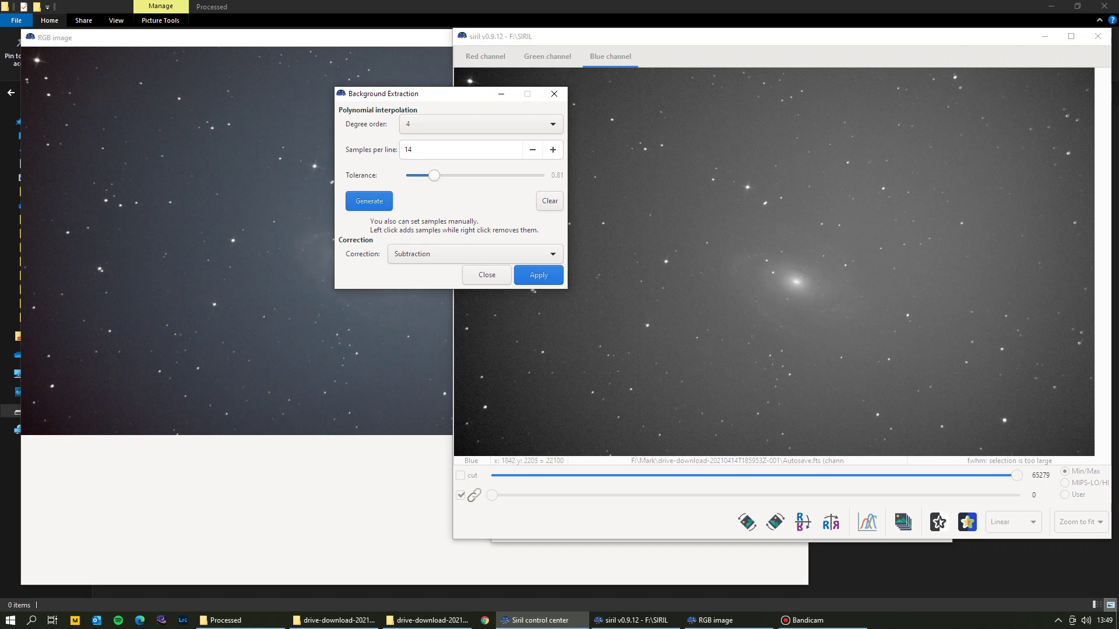
left_click_drag(408, 94, 510, 62)
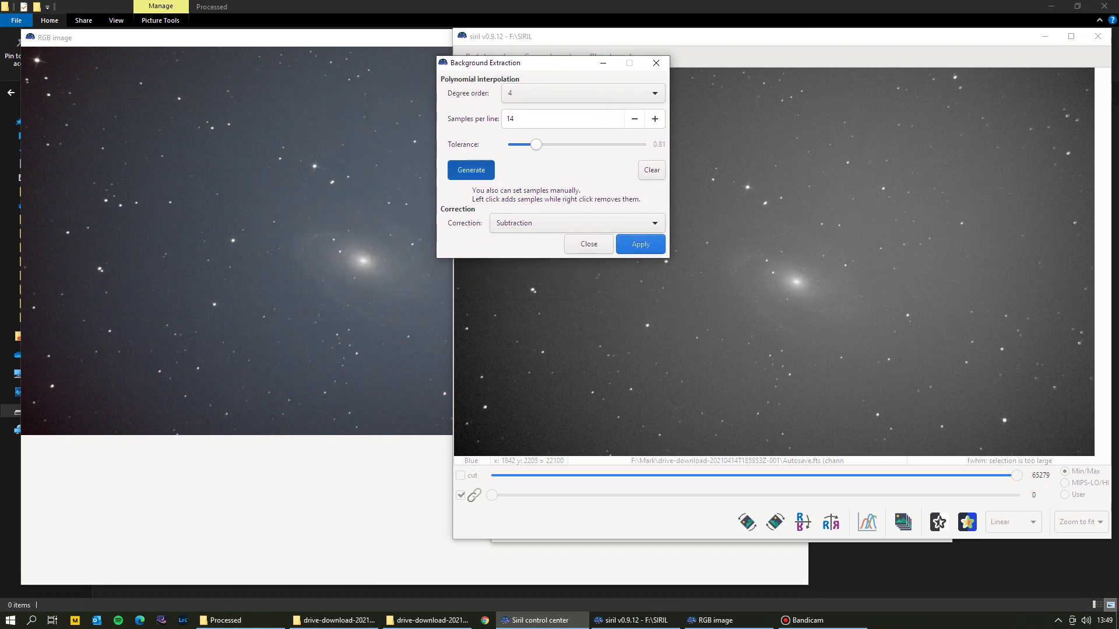
left_click(471, 169)
left_click_drag(510, 63, 305, 93)
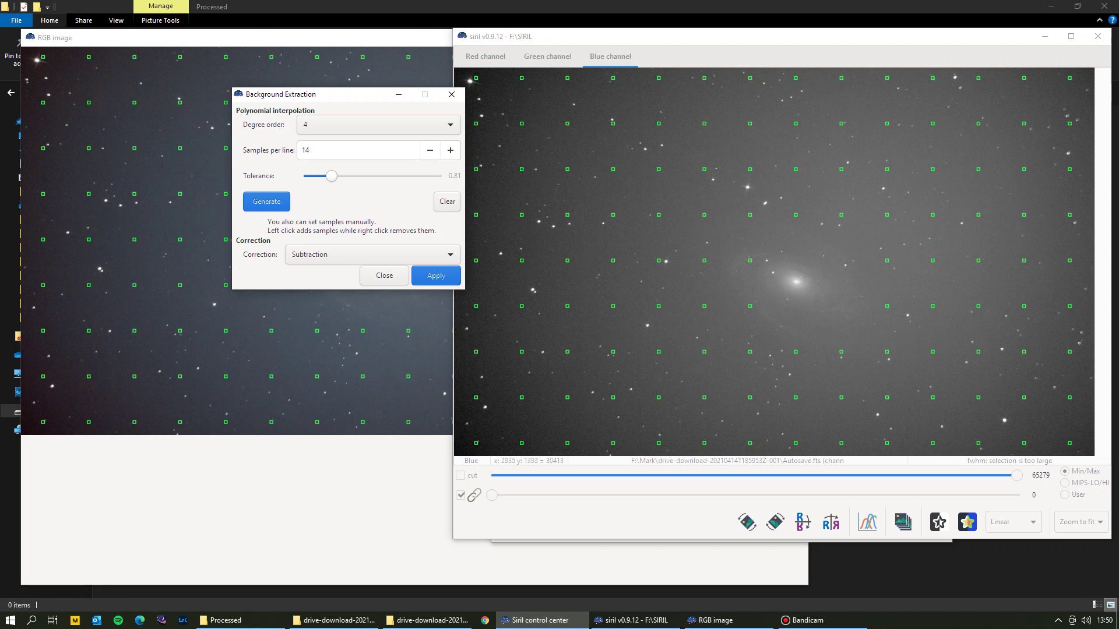
Close the Background Extraction dialog, clearing the sample markers from the M81 RGB image
left_click(852, 217)
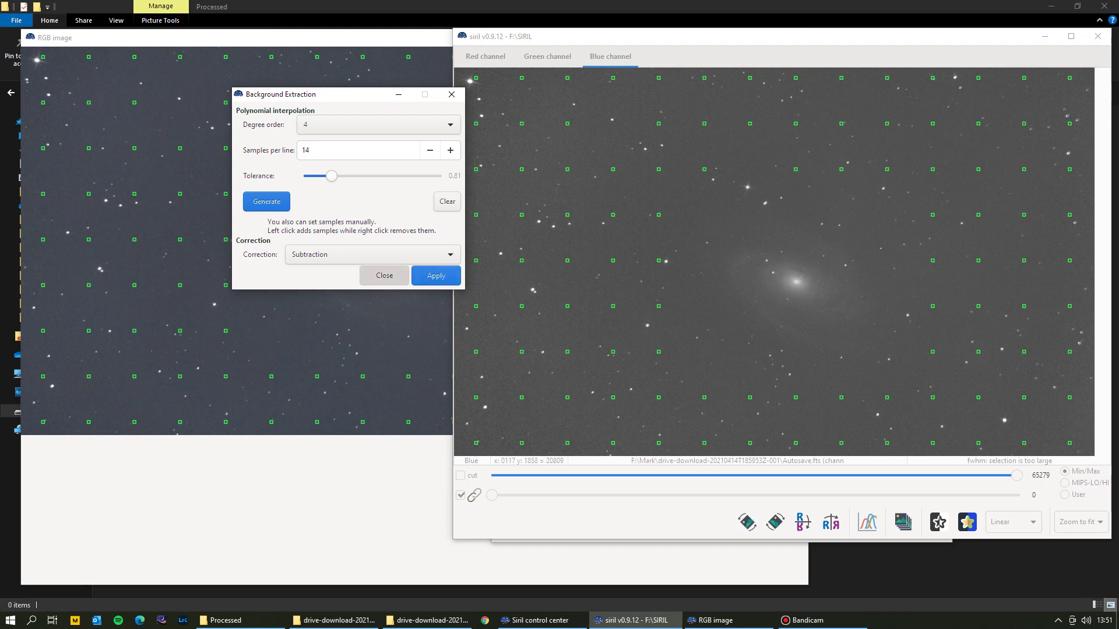
left_click(384, 275)
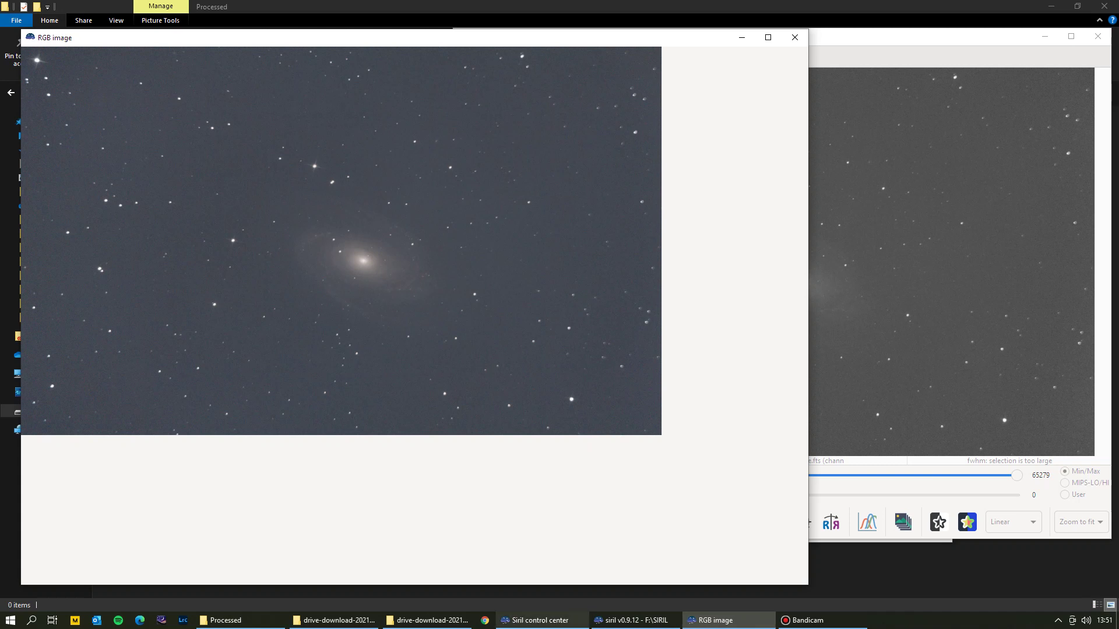
Apply an Asinh transformation with the black point raised to 0.2 to darken the sky
left_click(541, 620)
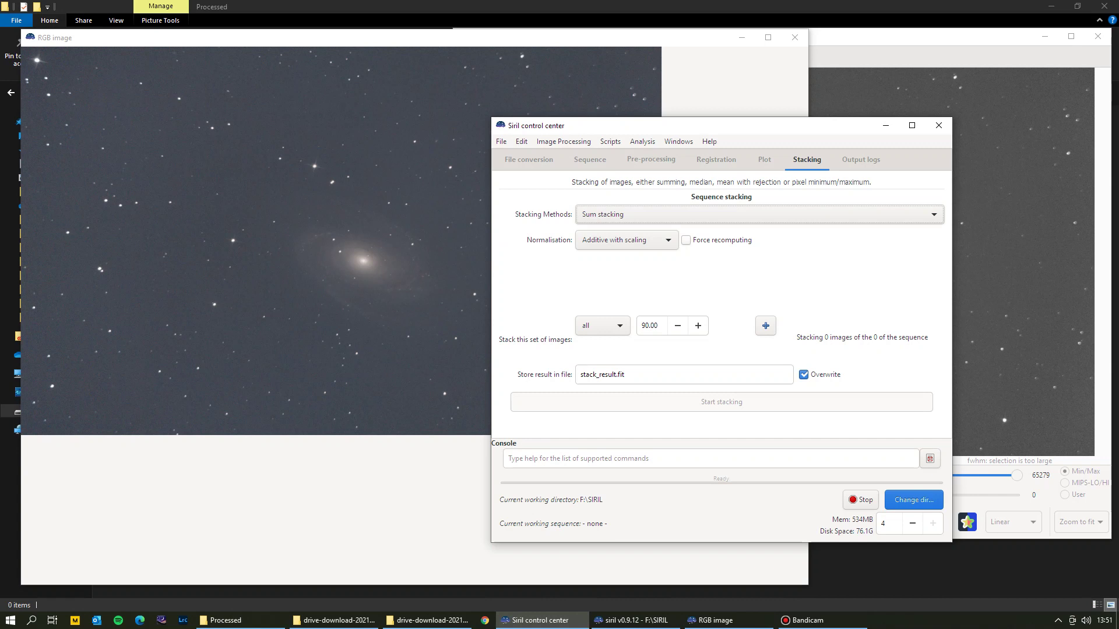
left_click(564, 142)
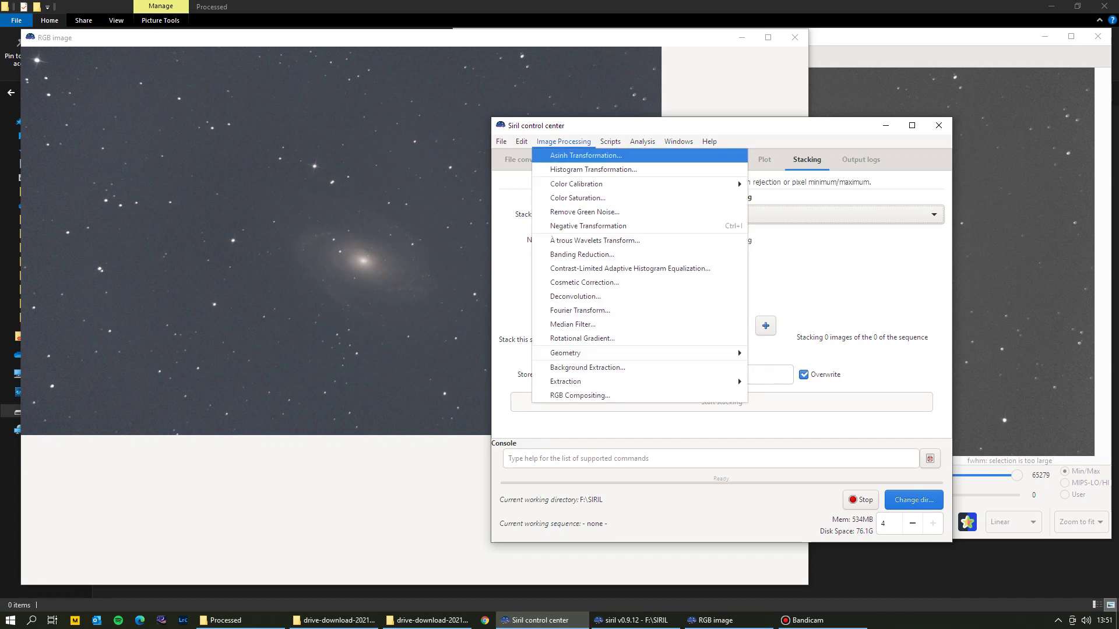
key("Return")
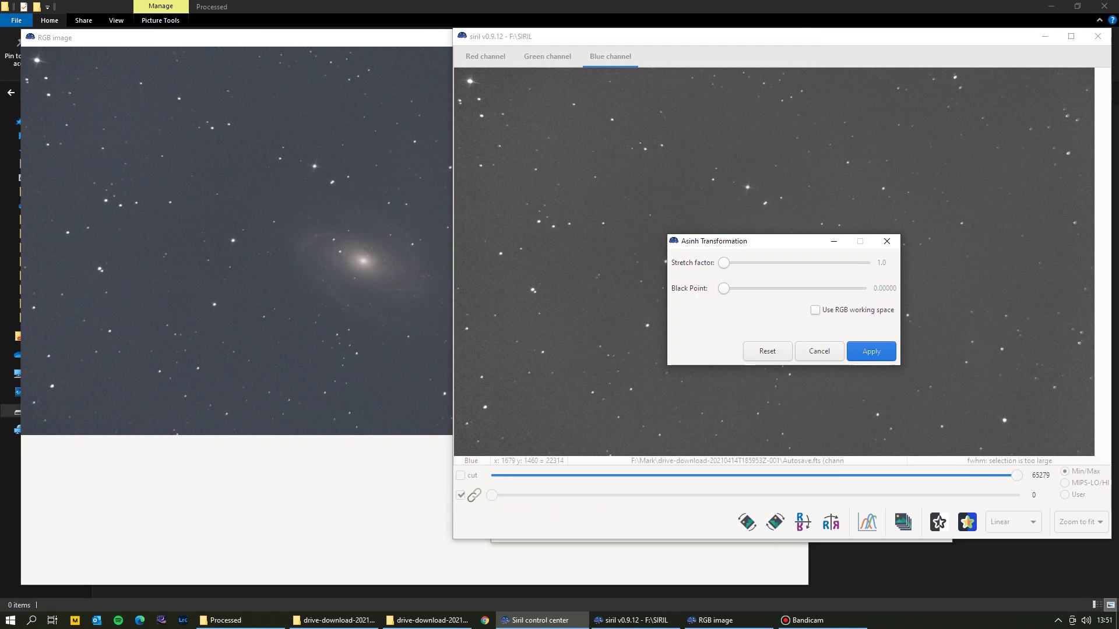
left_click_drag(724, 289, 865, 288)
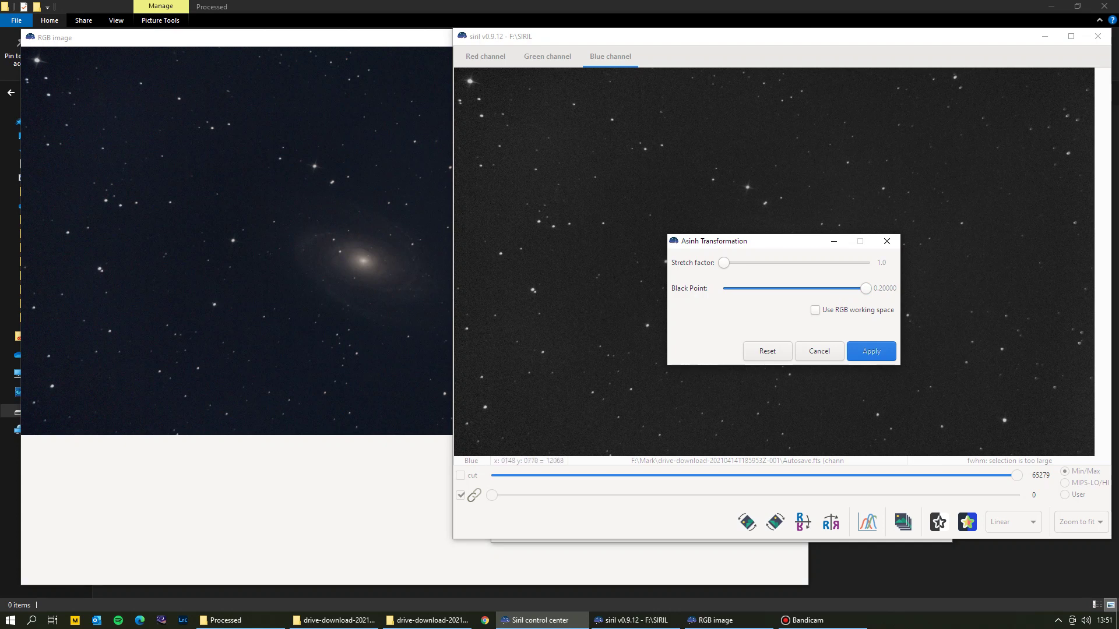
left_click(871, 351)
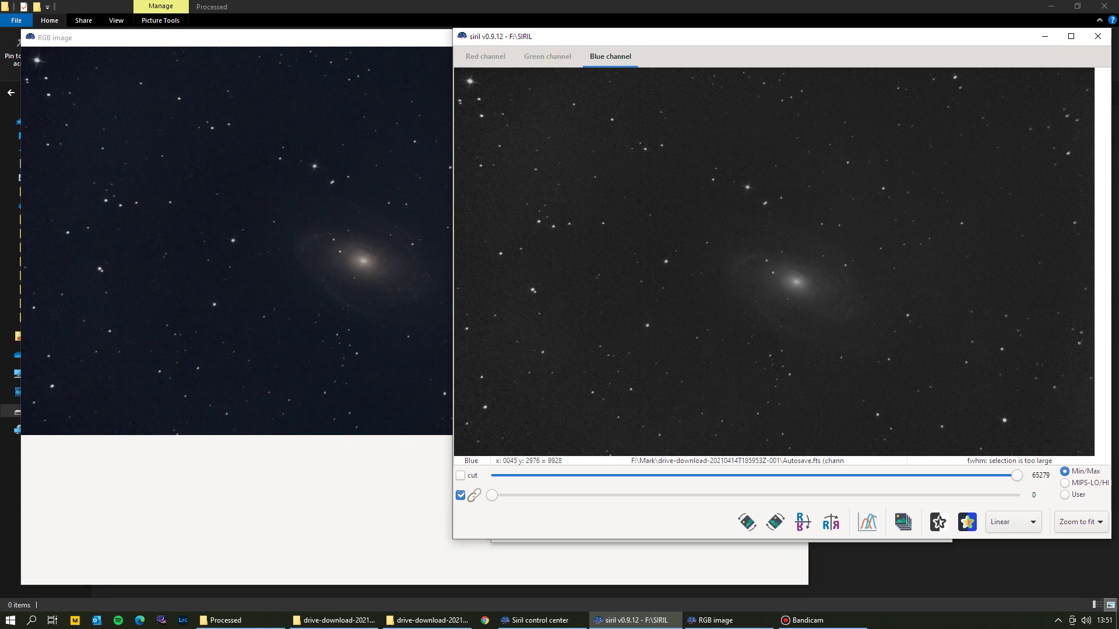
Bring the control center forward and dismiss the Image Processing menu without choosing anything
left_click(540, 620)
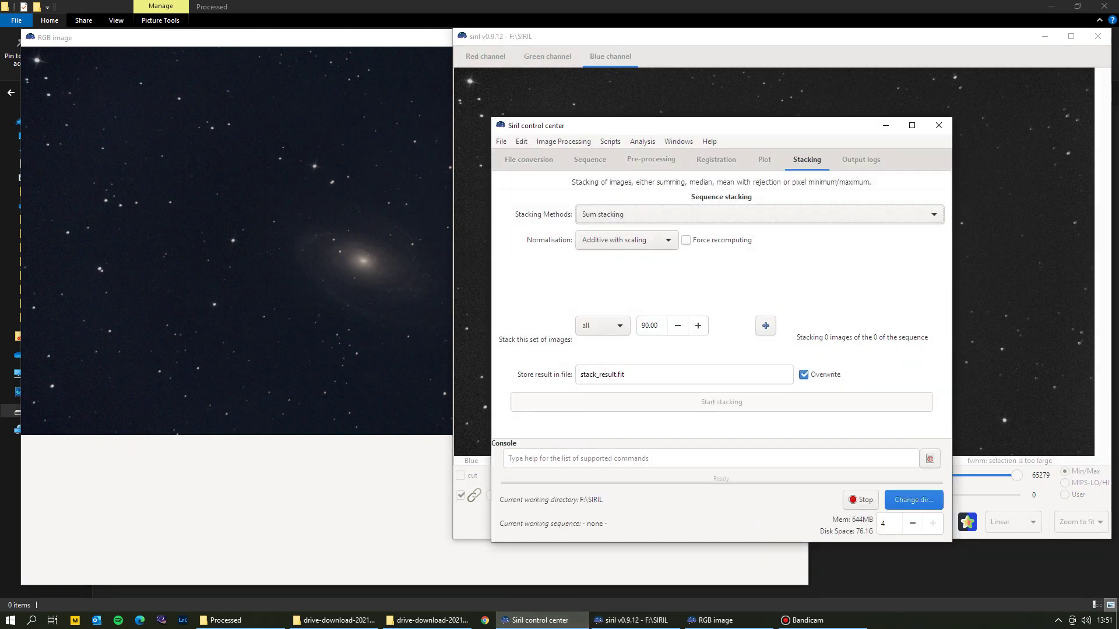
left_click(564, 142)
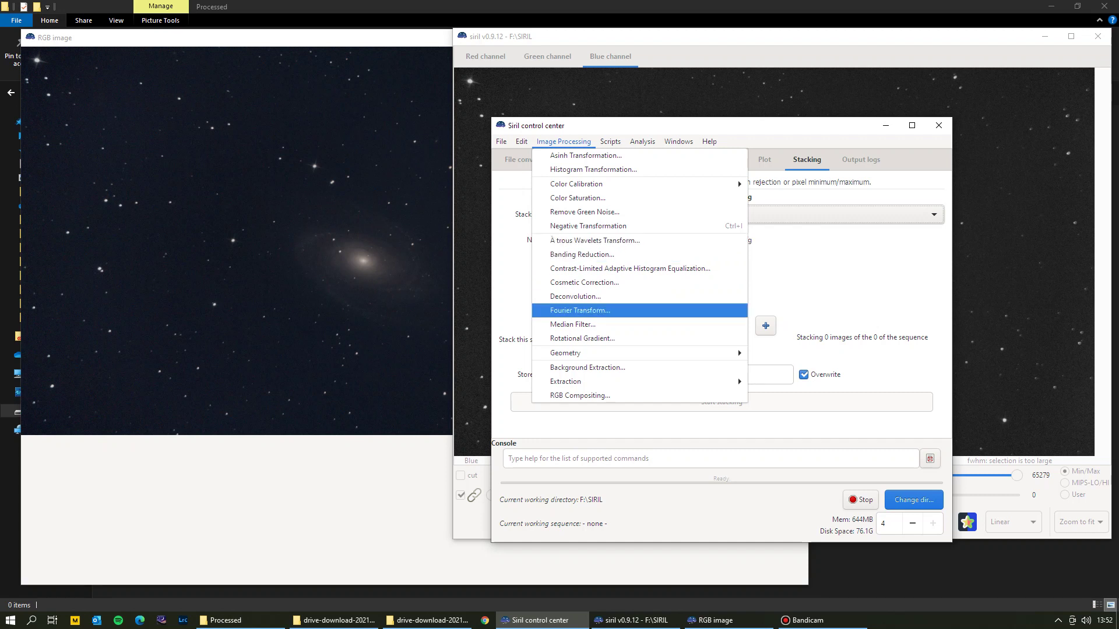
key("Escape")
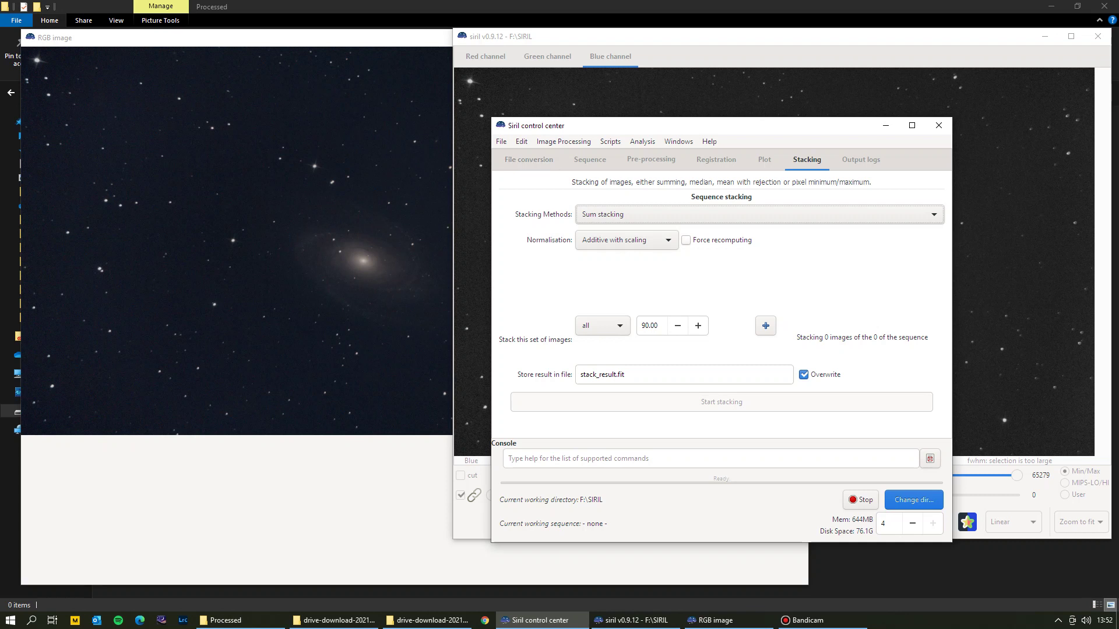
Start Save As from the File menu and set the file type to TIFF
left_click(502, 142)
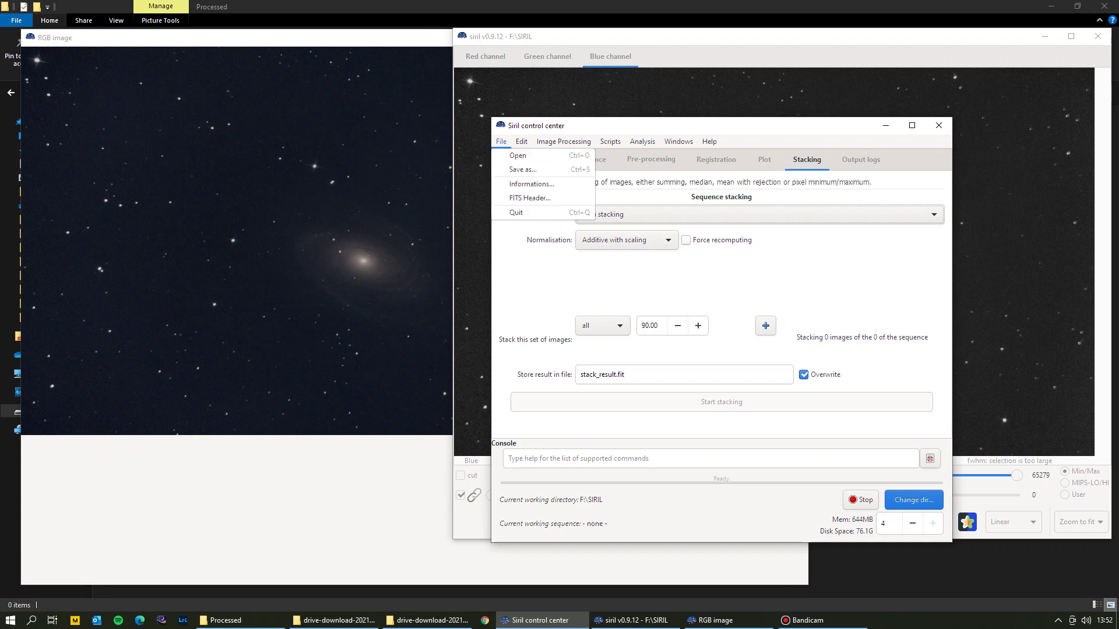
left_click(523, 170)
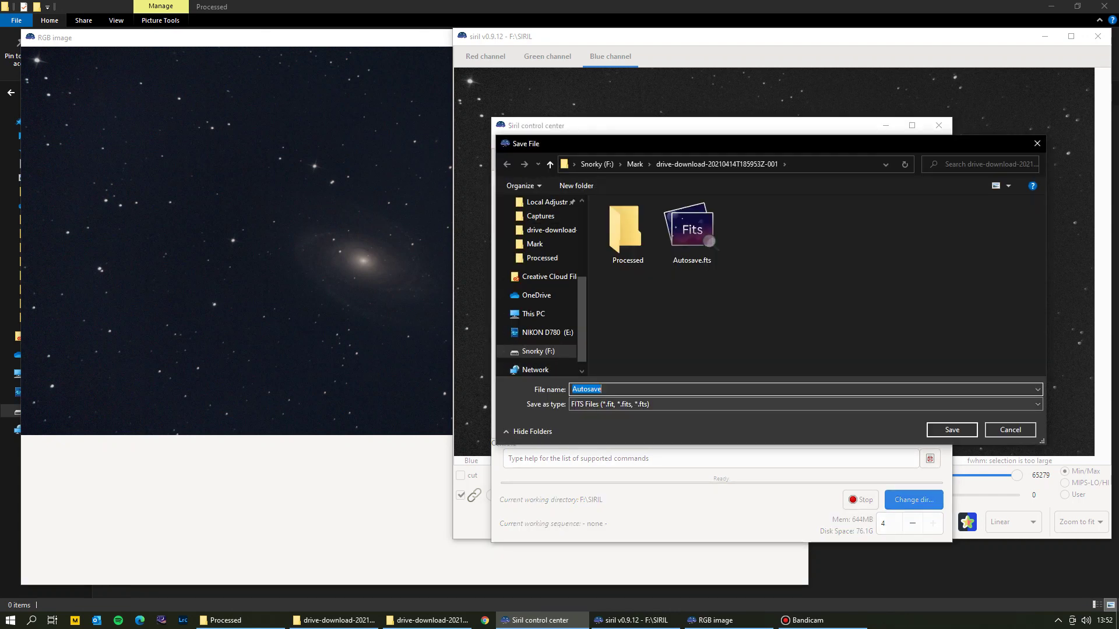
key("Tab")
key("alt+Down")
key("Down")
key("Down")
key("Down")
key("Down")
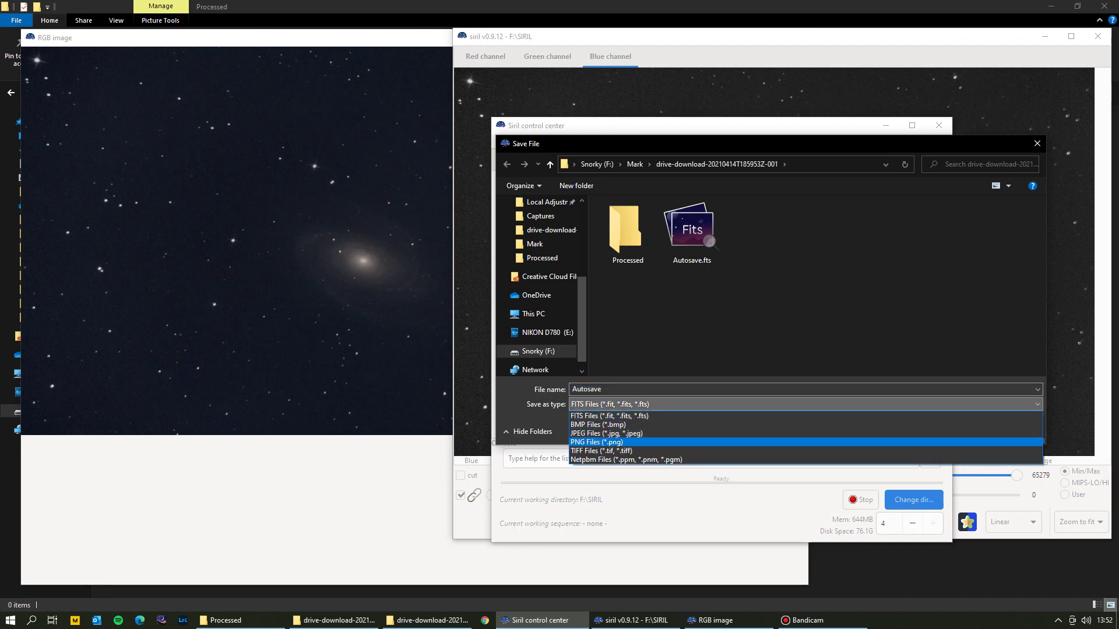
key("Return")
Save it as 'Export' in the Processed folder as an uncompressed 16-bit unsigned integer TIFF
key("shift+Tab")
key("shift+Tab")
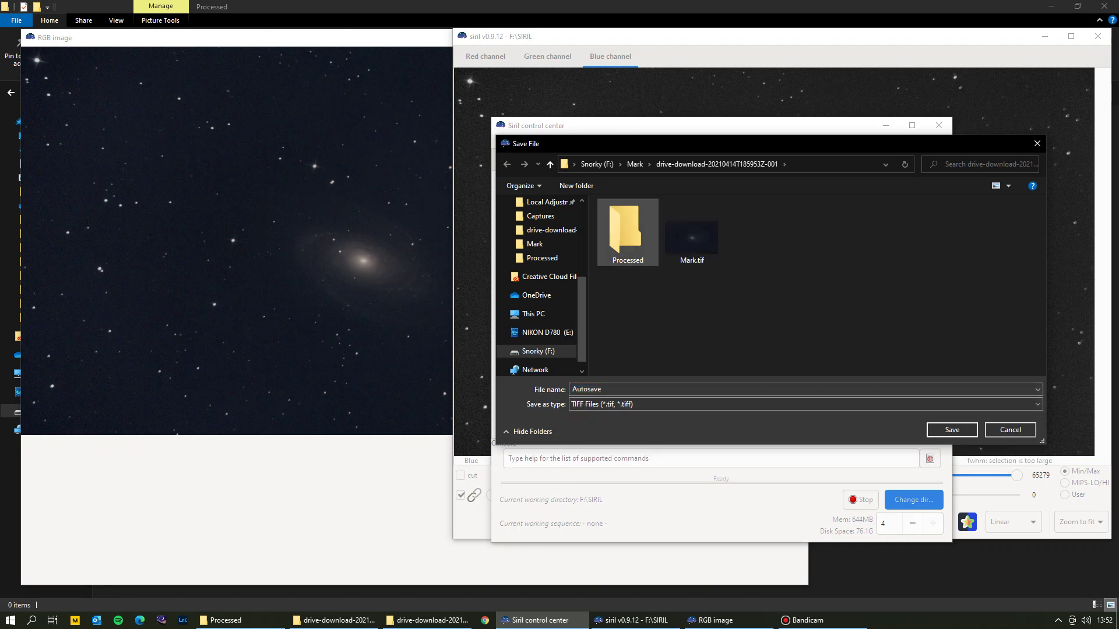
key("Return")
key("Tab")
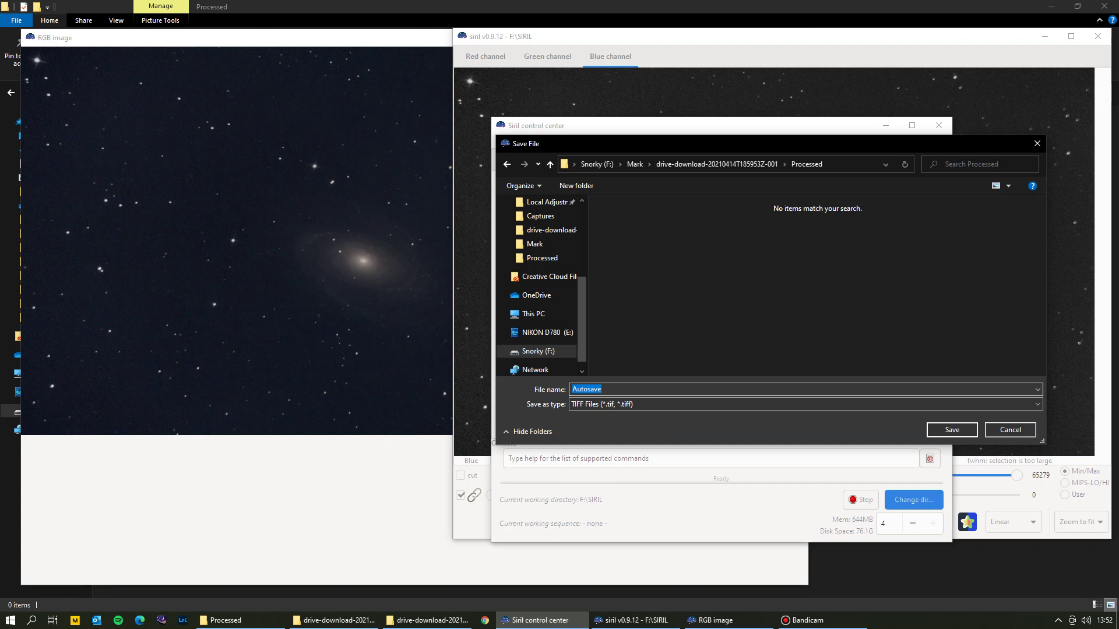
type("Export")
key("Return")
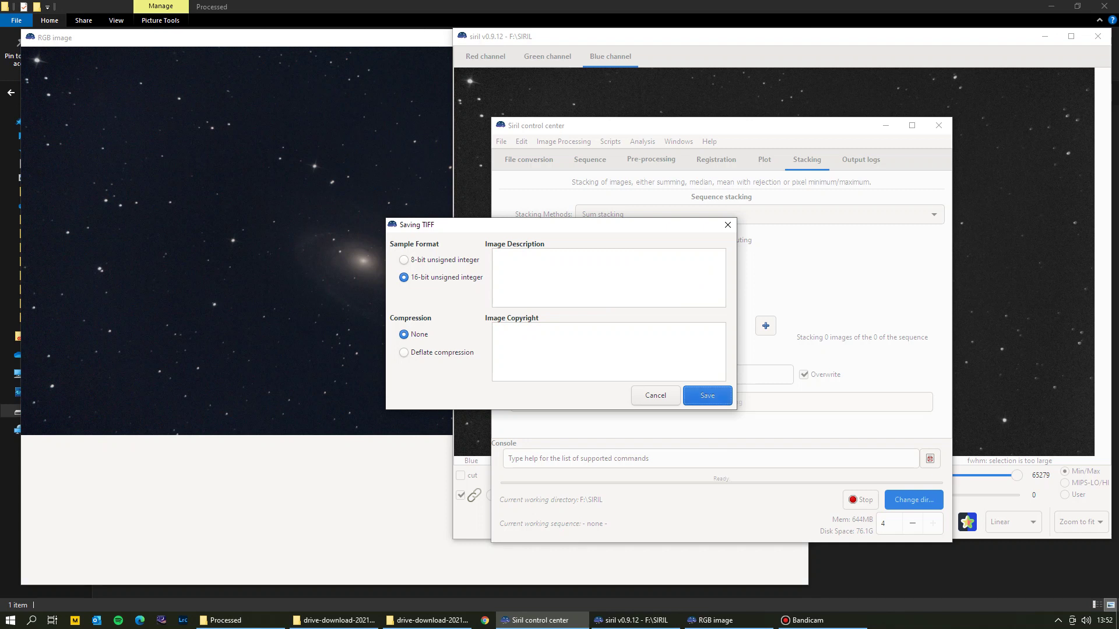
key("Return")
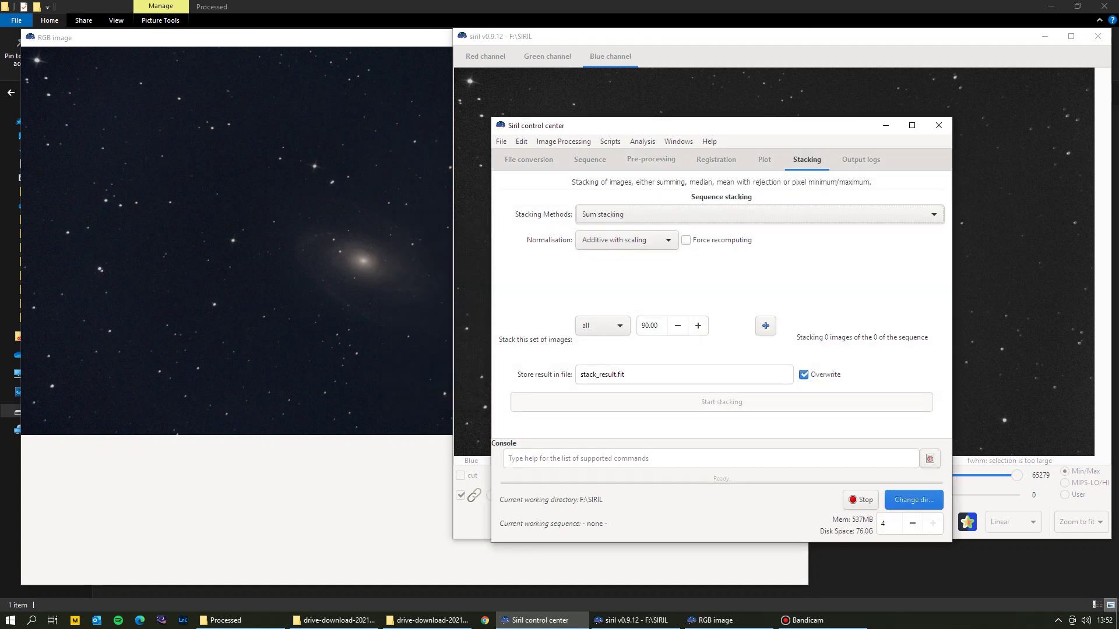